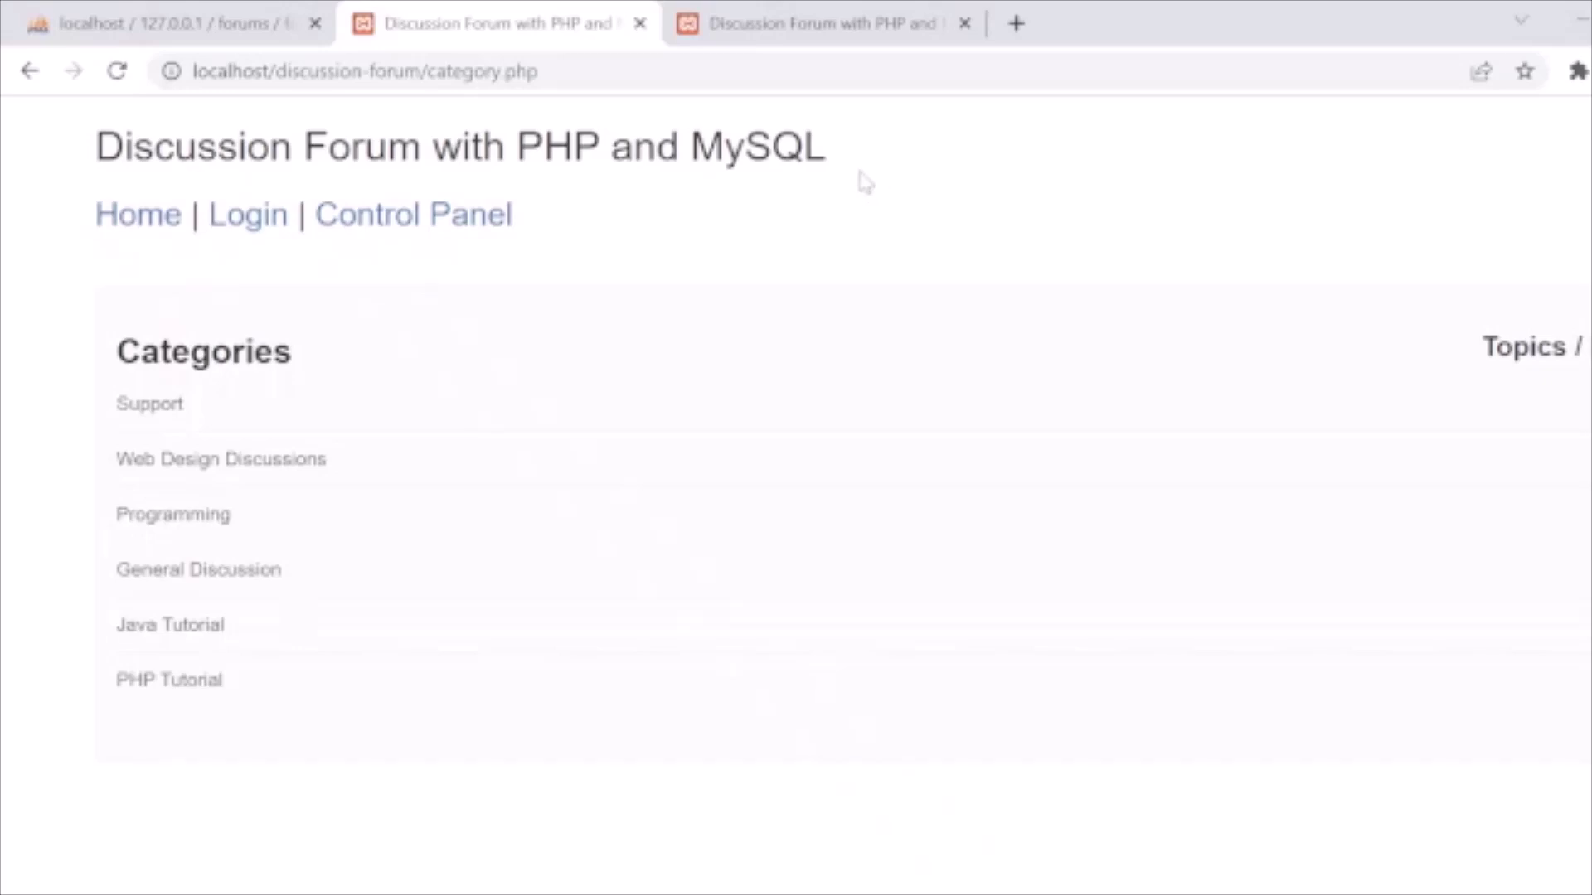
# Step: Reload the forum's category page and open the topic 'my new topic for 2022' under General Discussion
pyautogui.click(539, 71)
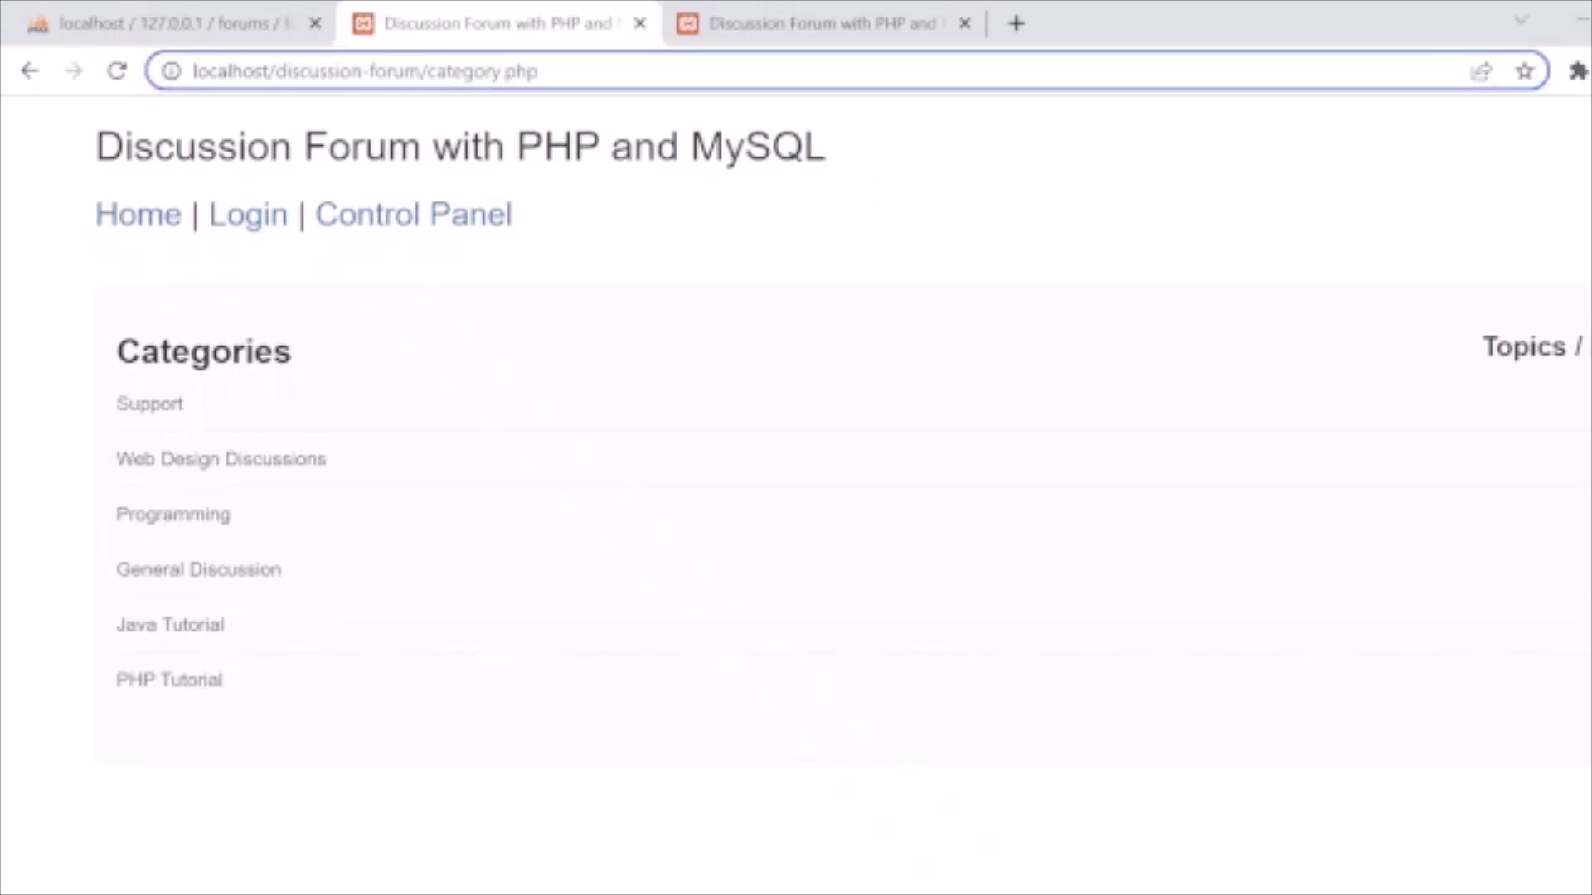
pyautogui.press('Return')
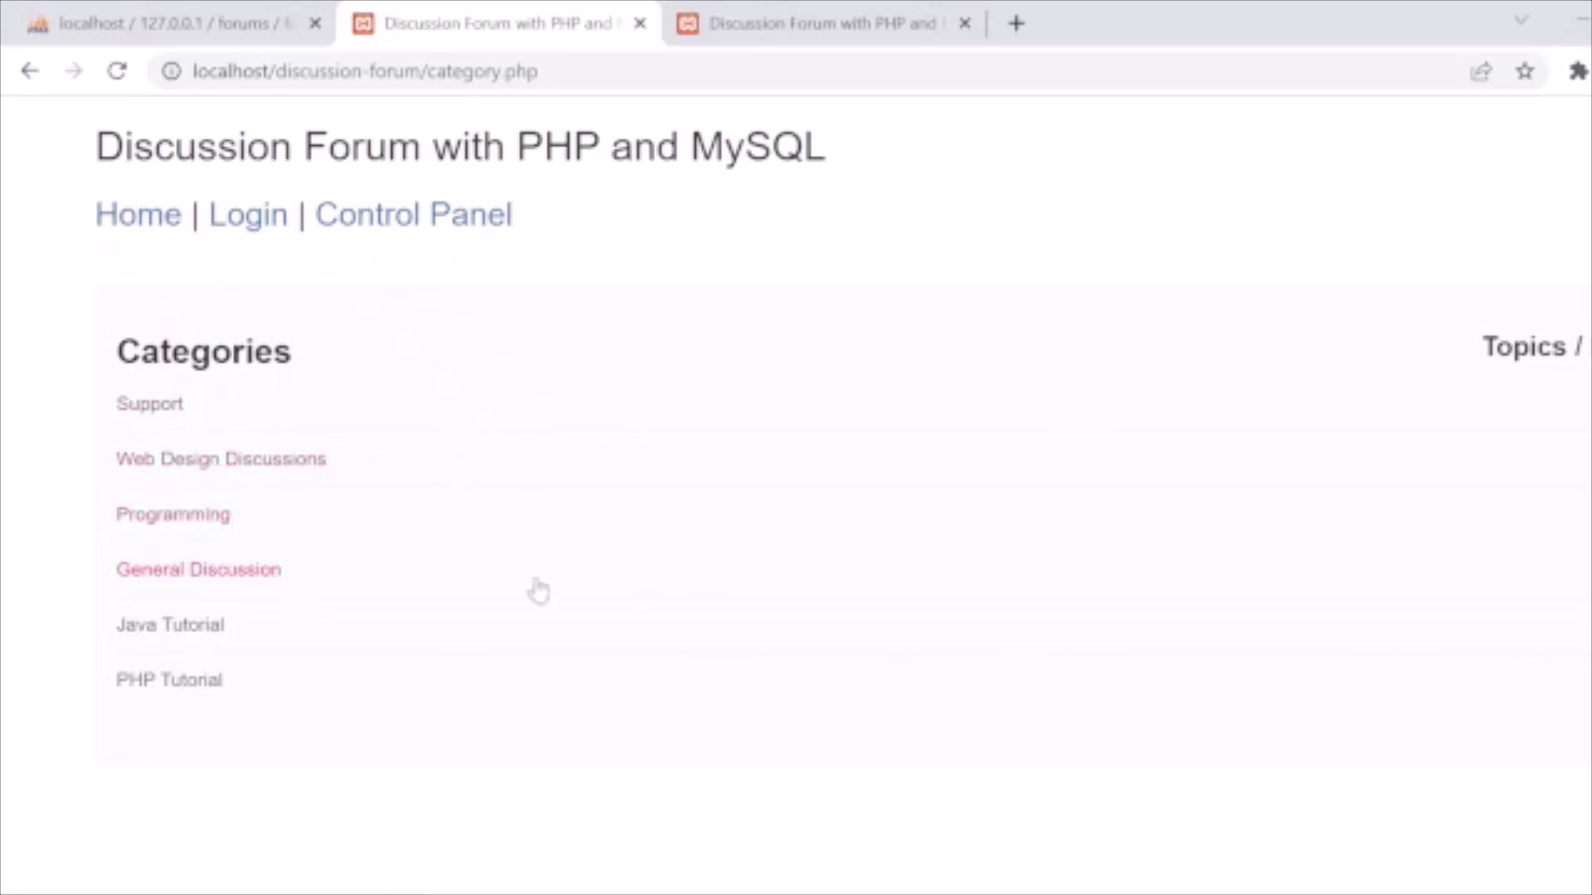
pyautogui.click(158, 572)
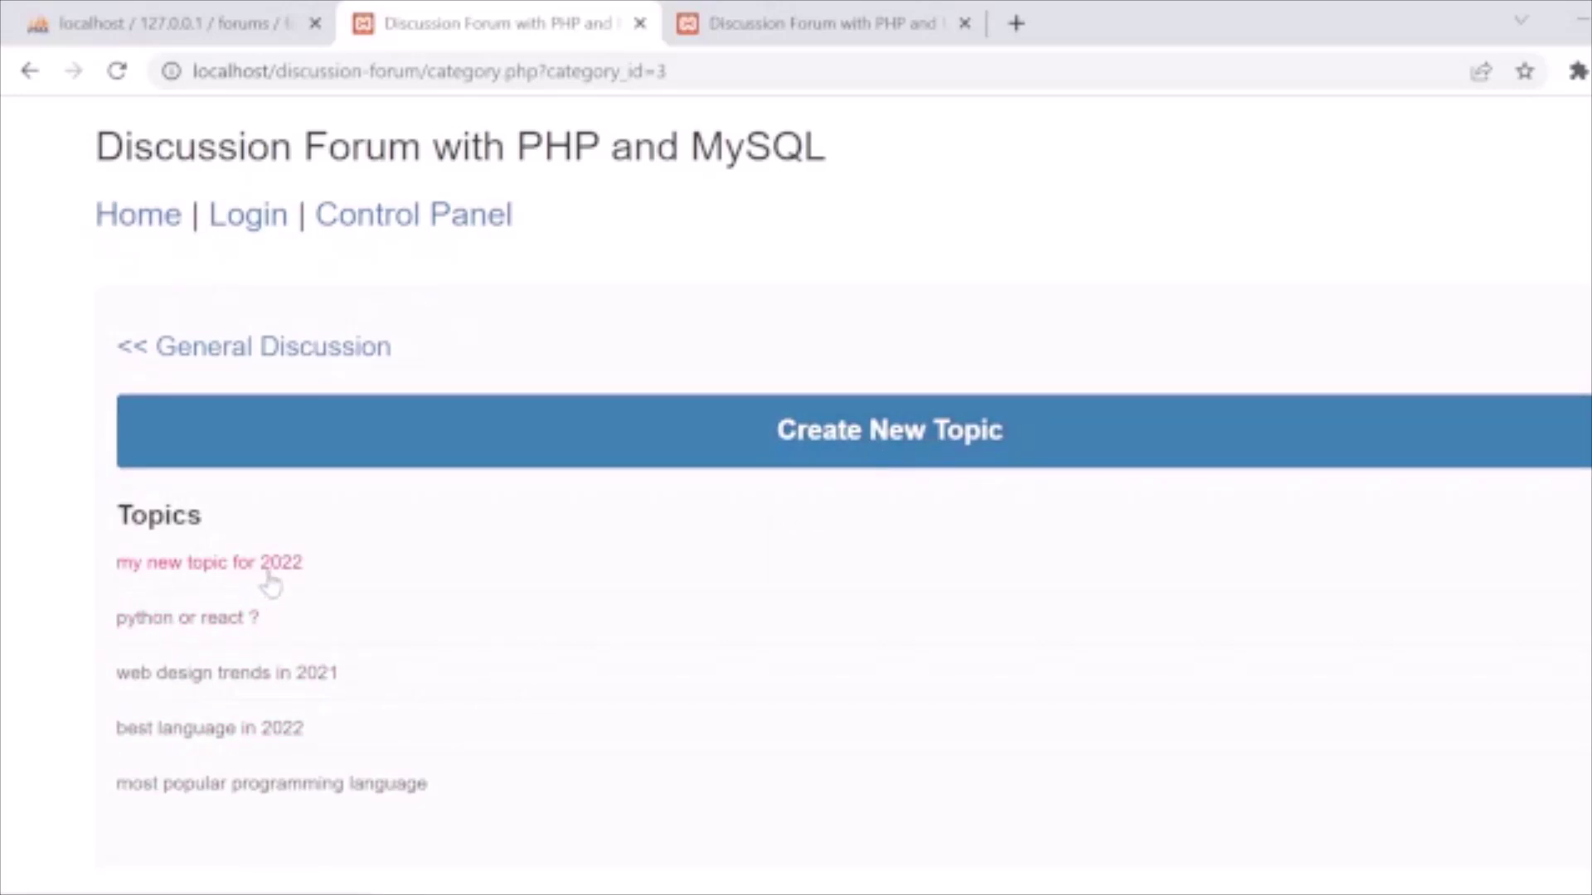
pyautogui.click(226, 580)
# Step: Read through the topic, then go back via General Discussion to the list of all categories
pyautogui.scroll(-4, 551, 569)
pyautogui.scroll(2, 552, 569)
pyautogui.scroll(2, 551, 569)
pyautogui.scroll(-5, 551, 569)
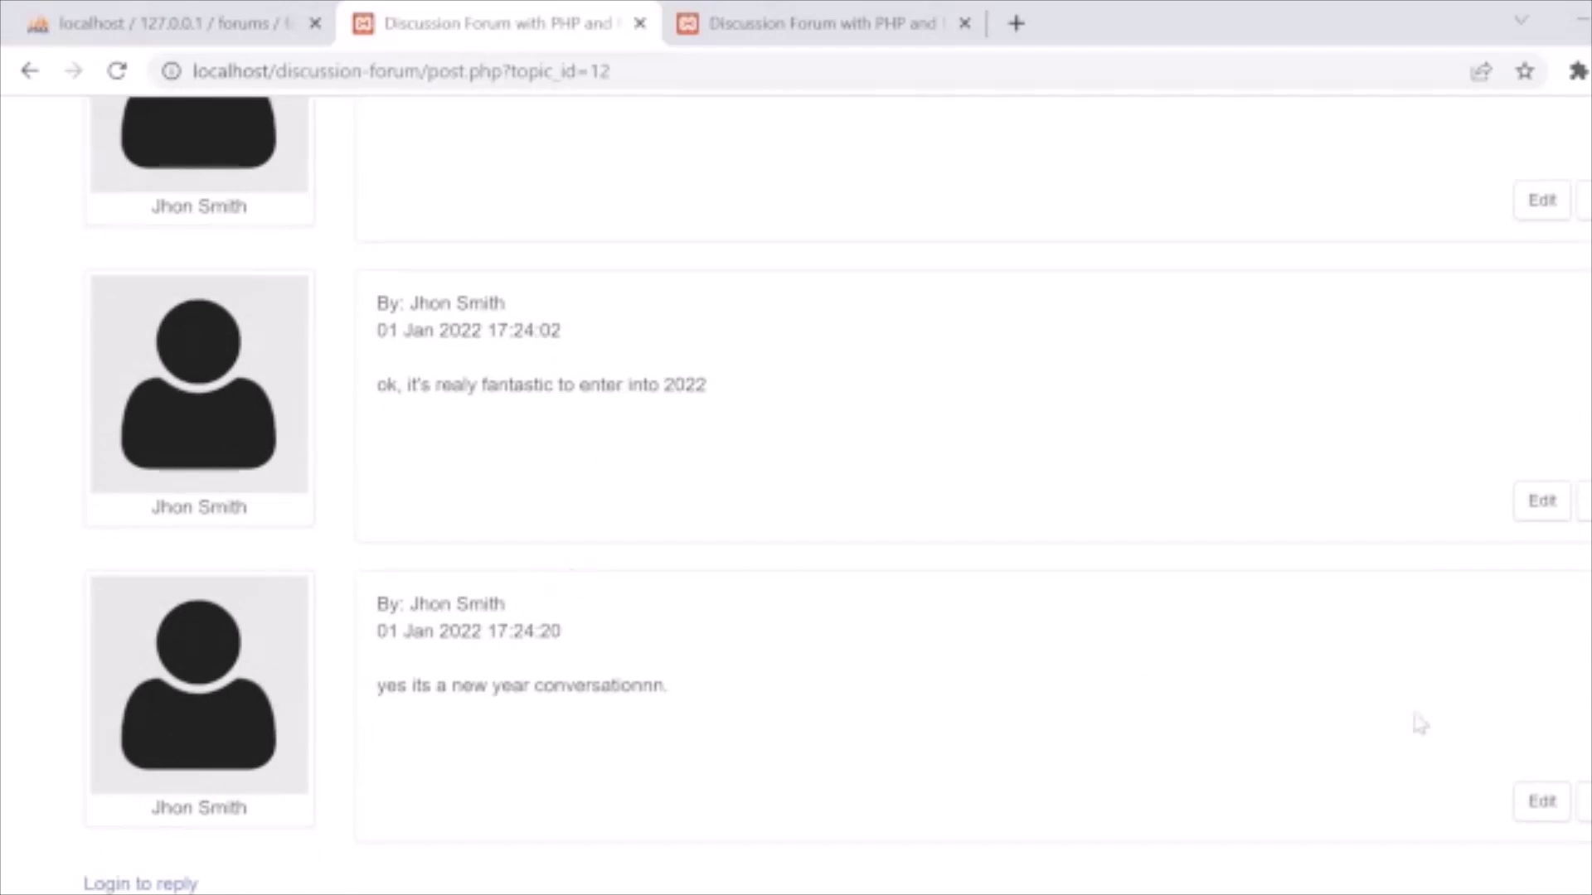
pyautogui.scroll(2, 994, 639)
pyautogui.scroll(-2, 995, 639)
pyautogui.scroll(4, 632, 714)
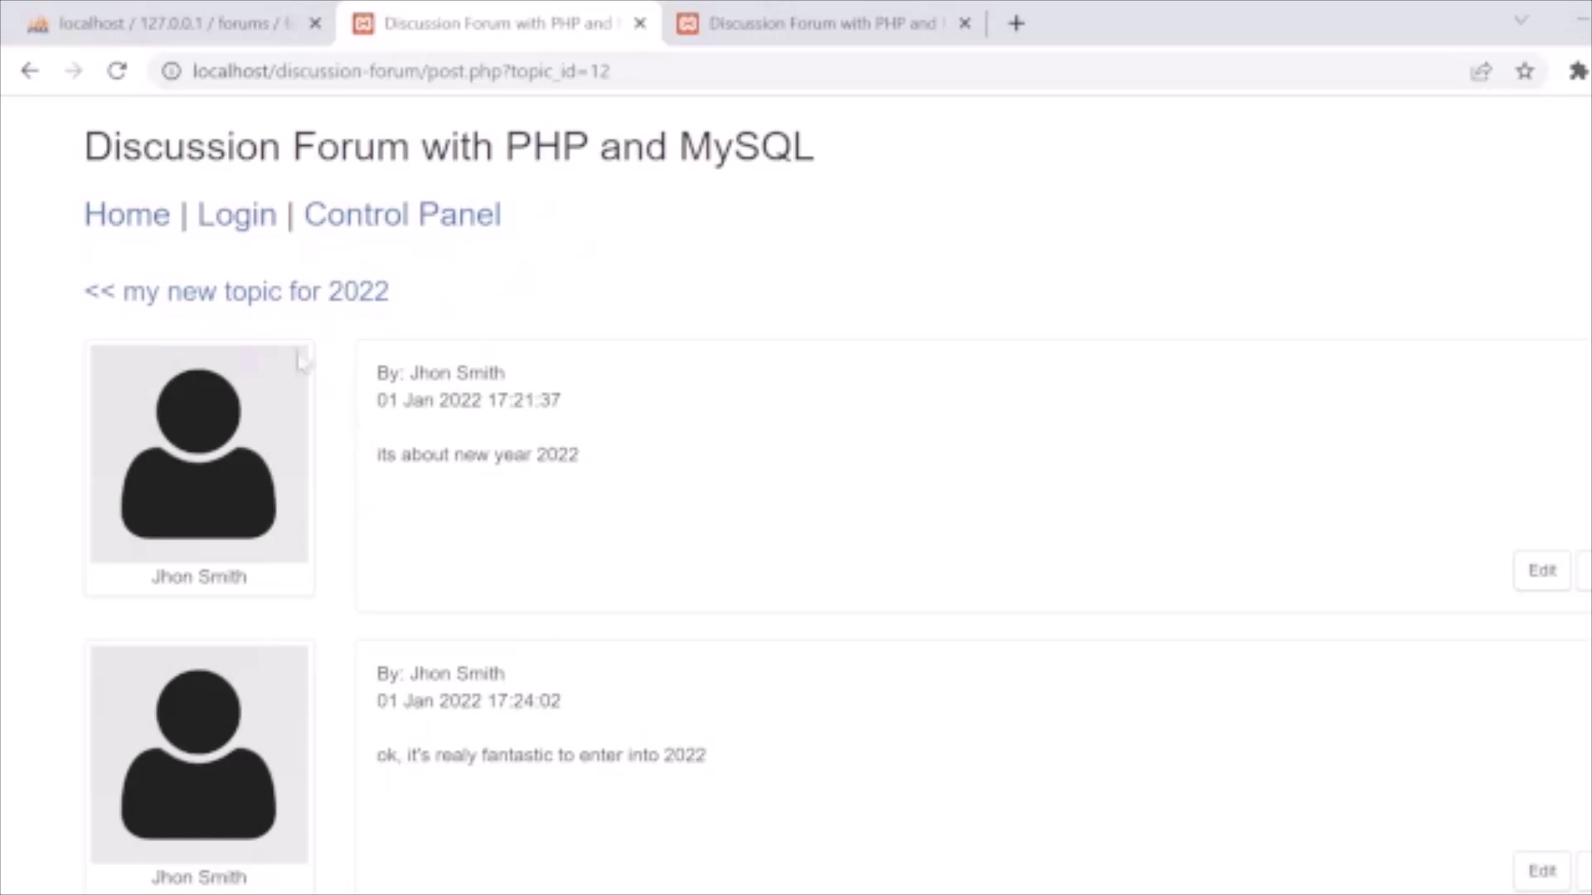
pyautogui.click(108, 299)
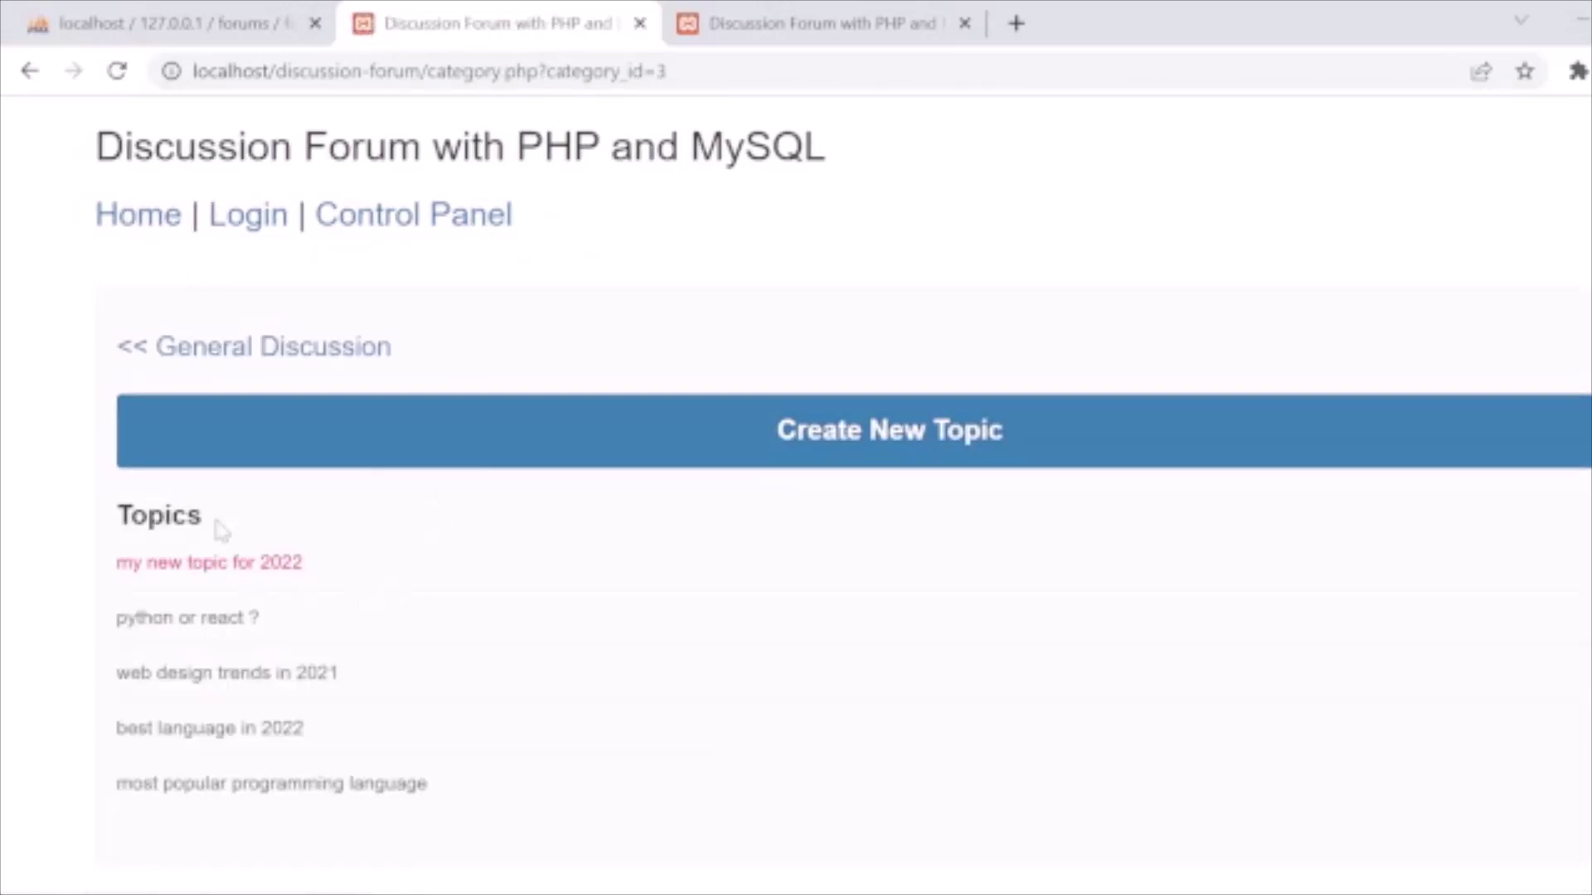
pyautogui.click(132, 345)
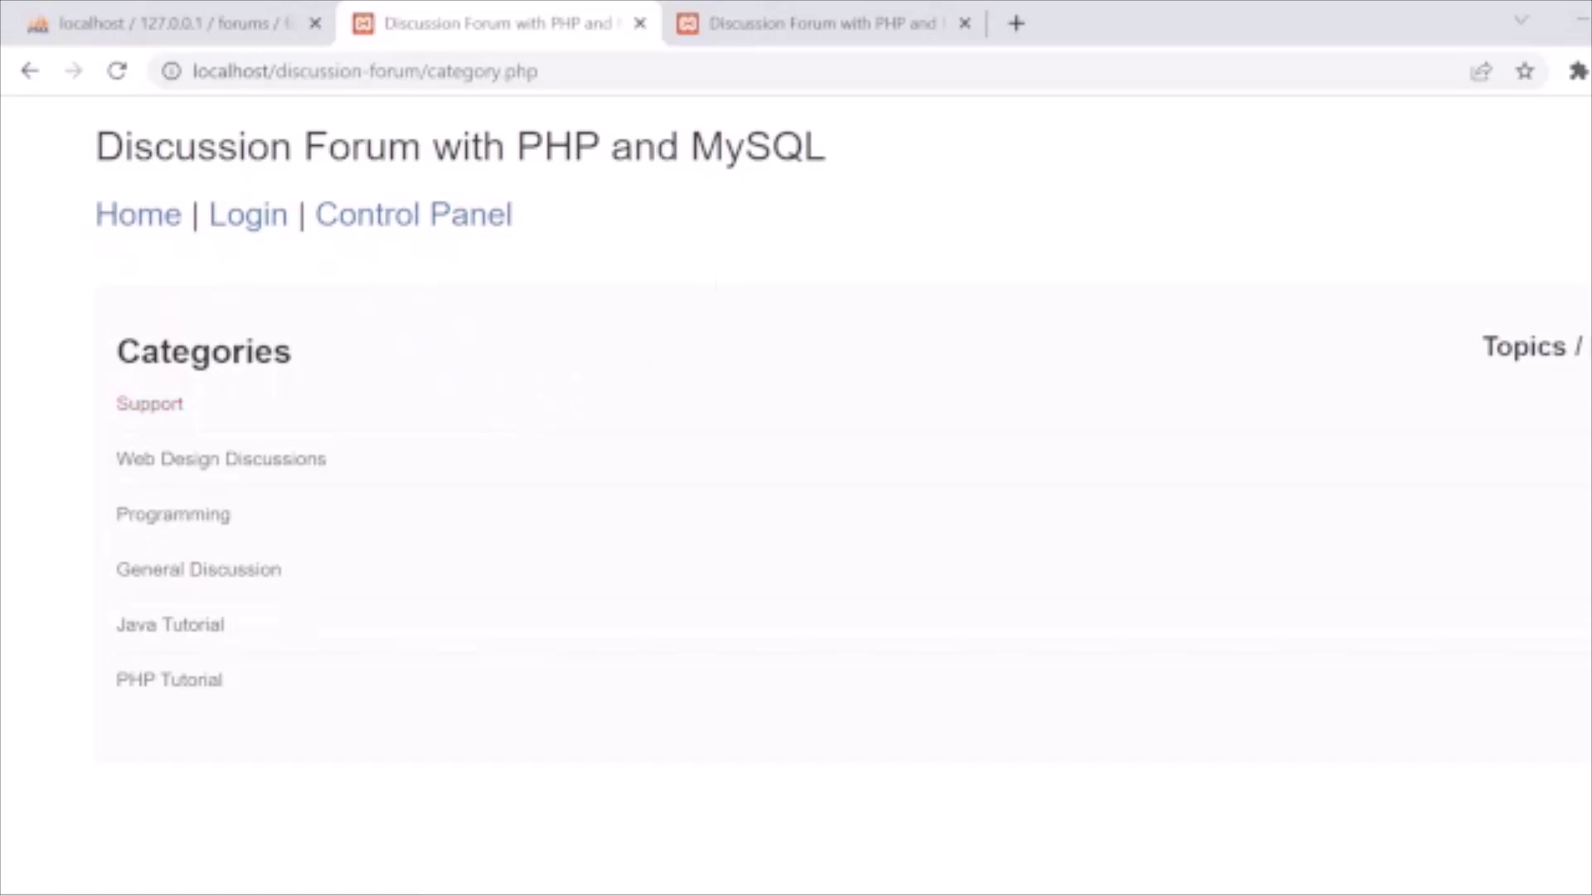
# Step: Select the Forum Administrator Login heading, then view forum_usergroup's four-column structure in phpMyAdmin
pyautogui.click(764, 35)
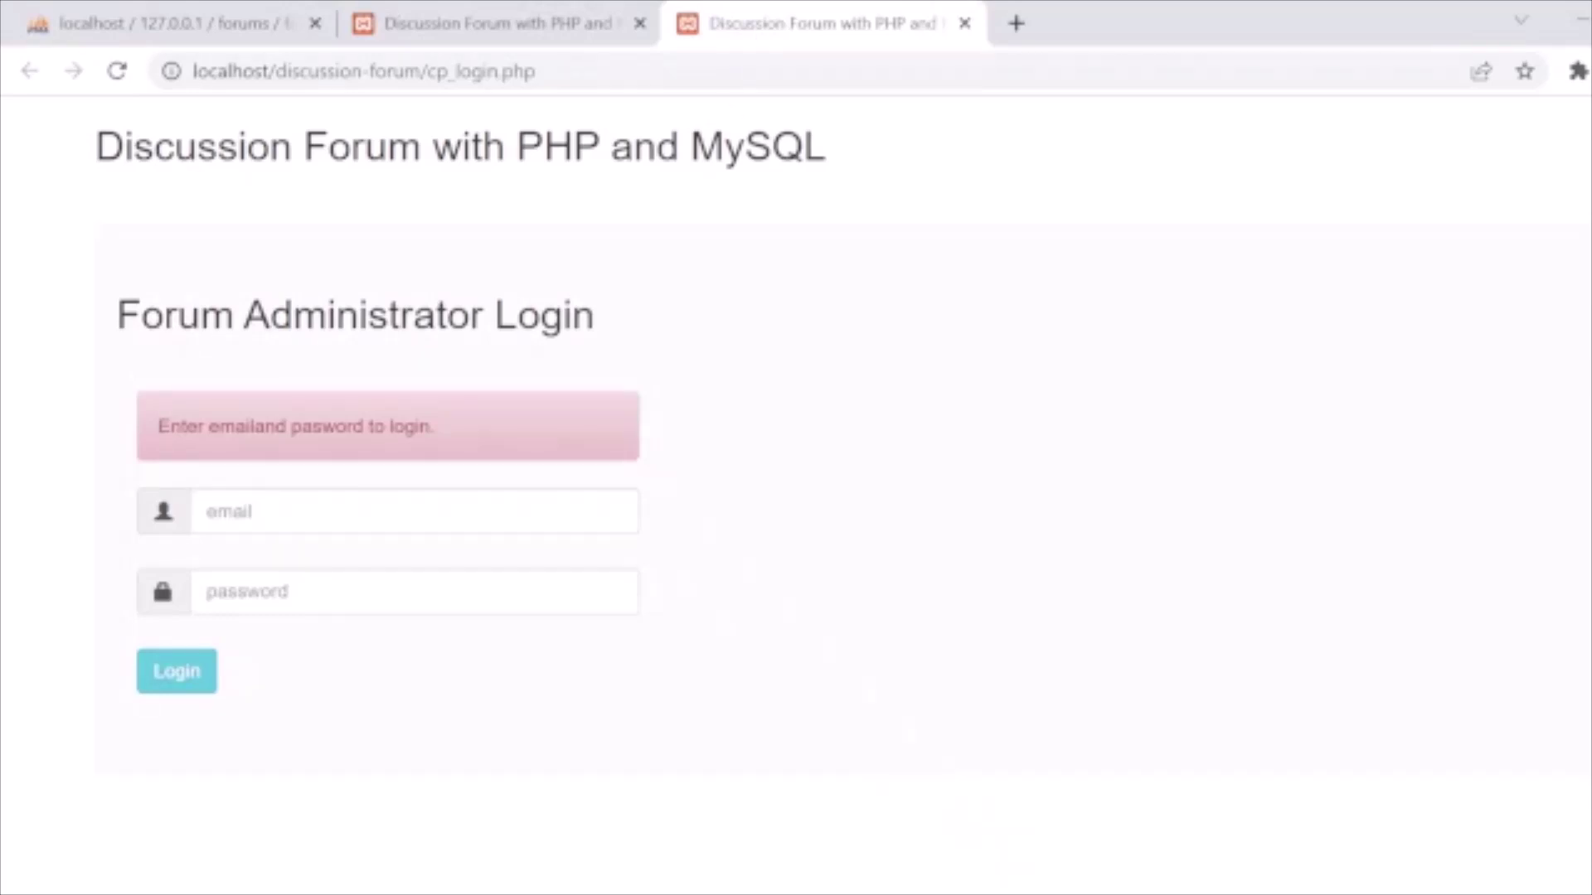
pyautogui.tripleClick(821, 291)
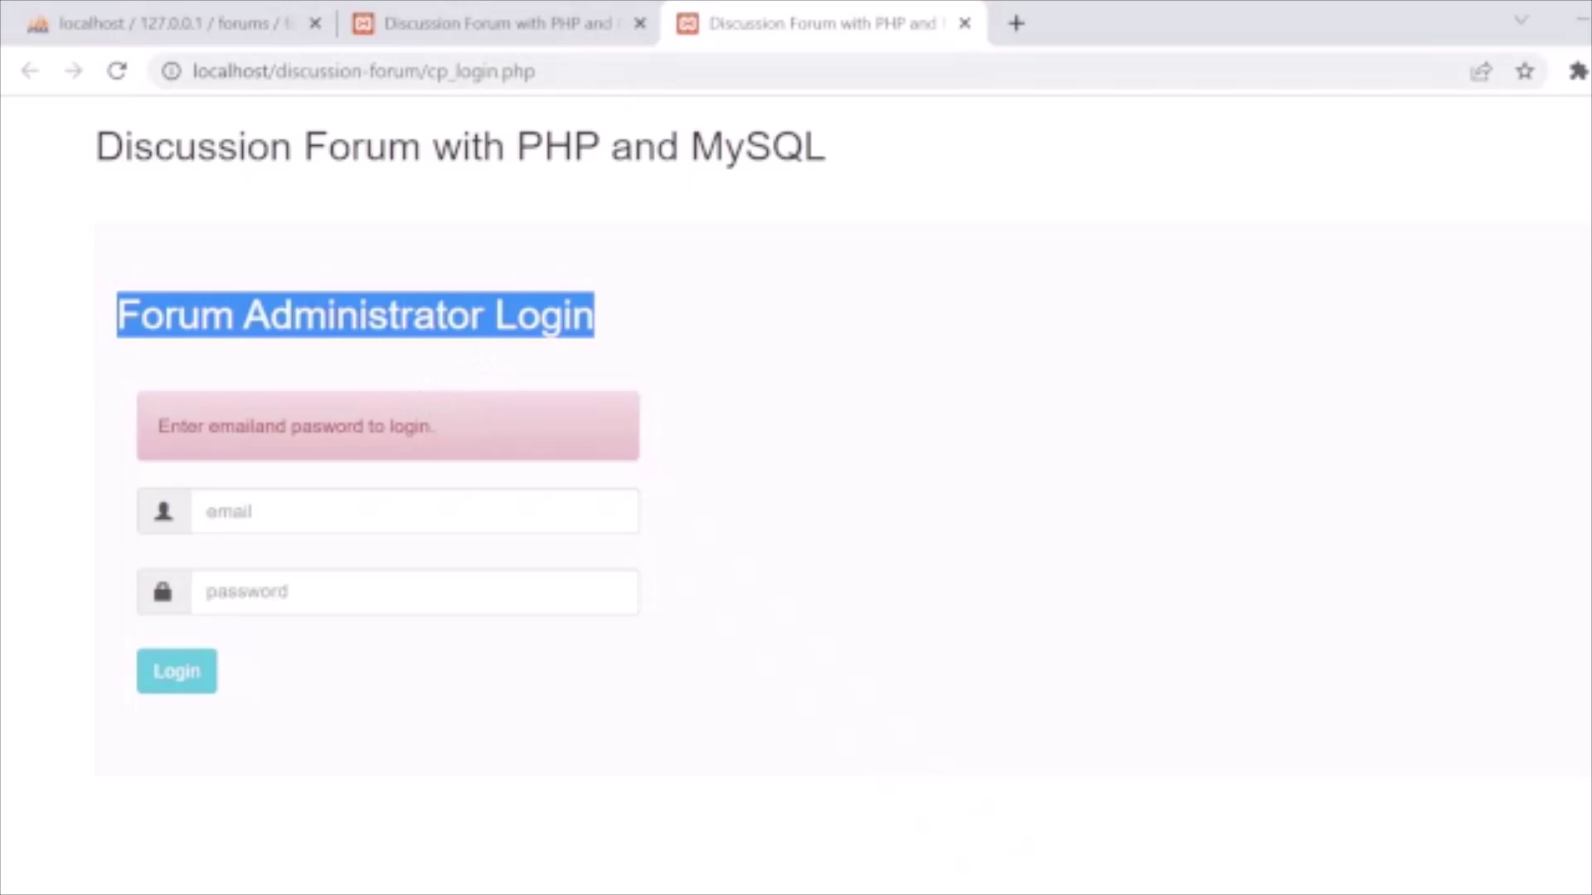
pyautogui.click(547, 23)
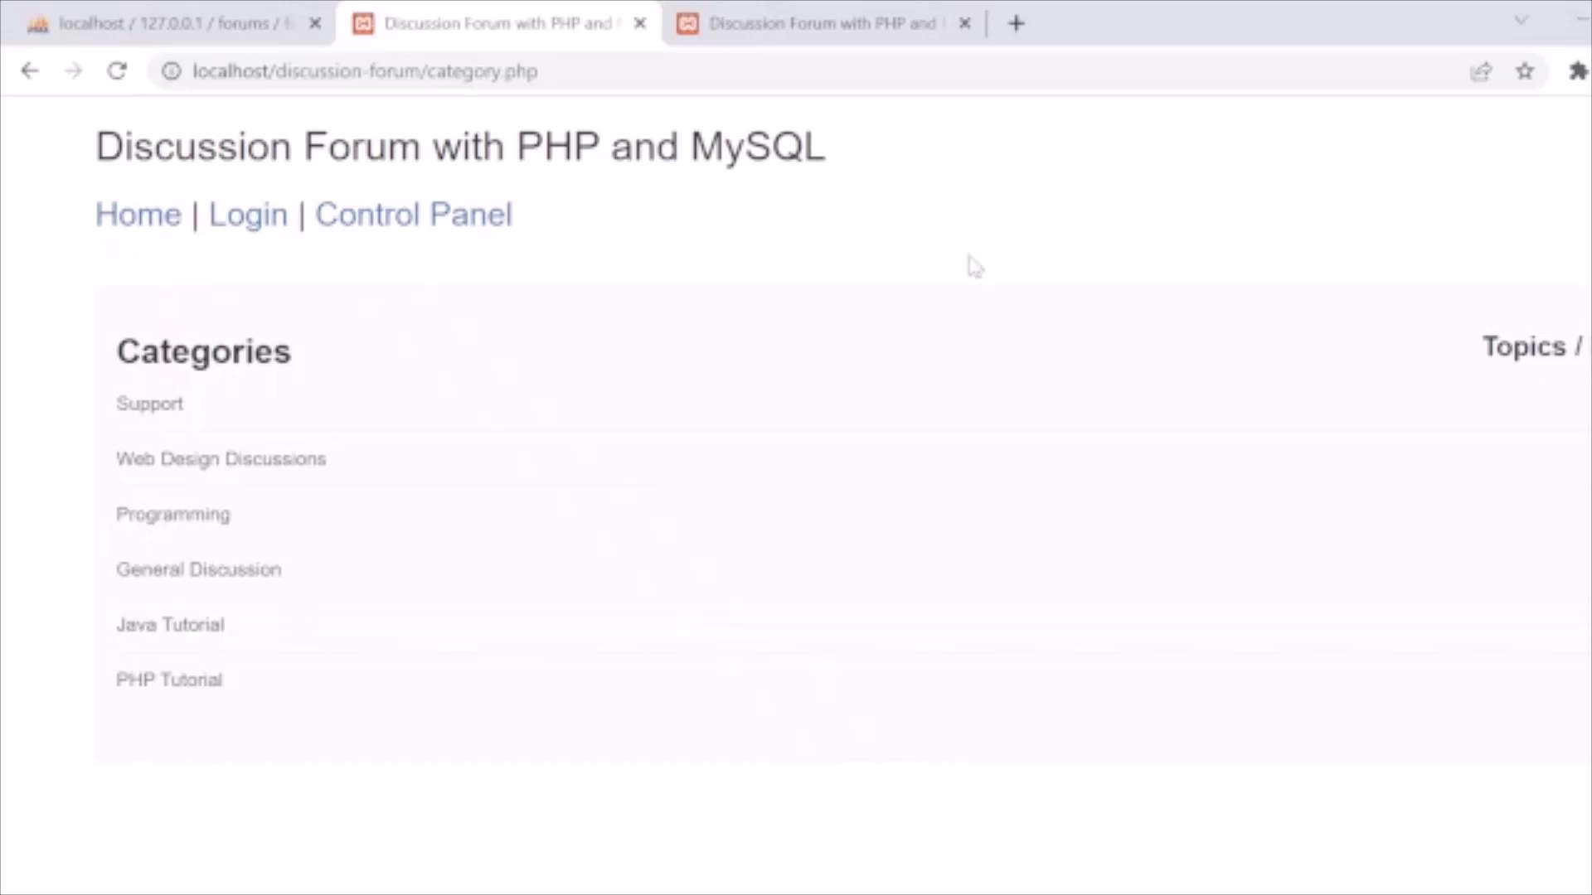
pyautogui.click(149, 23)
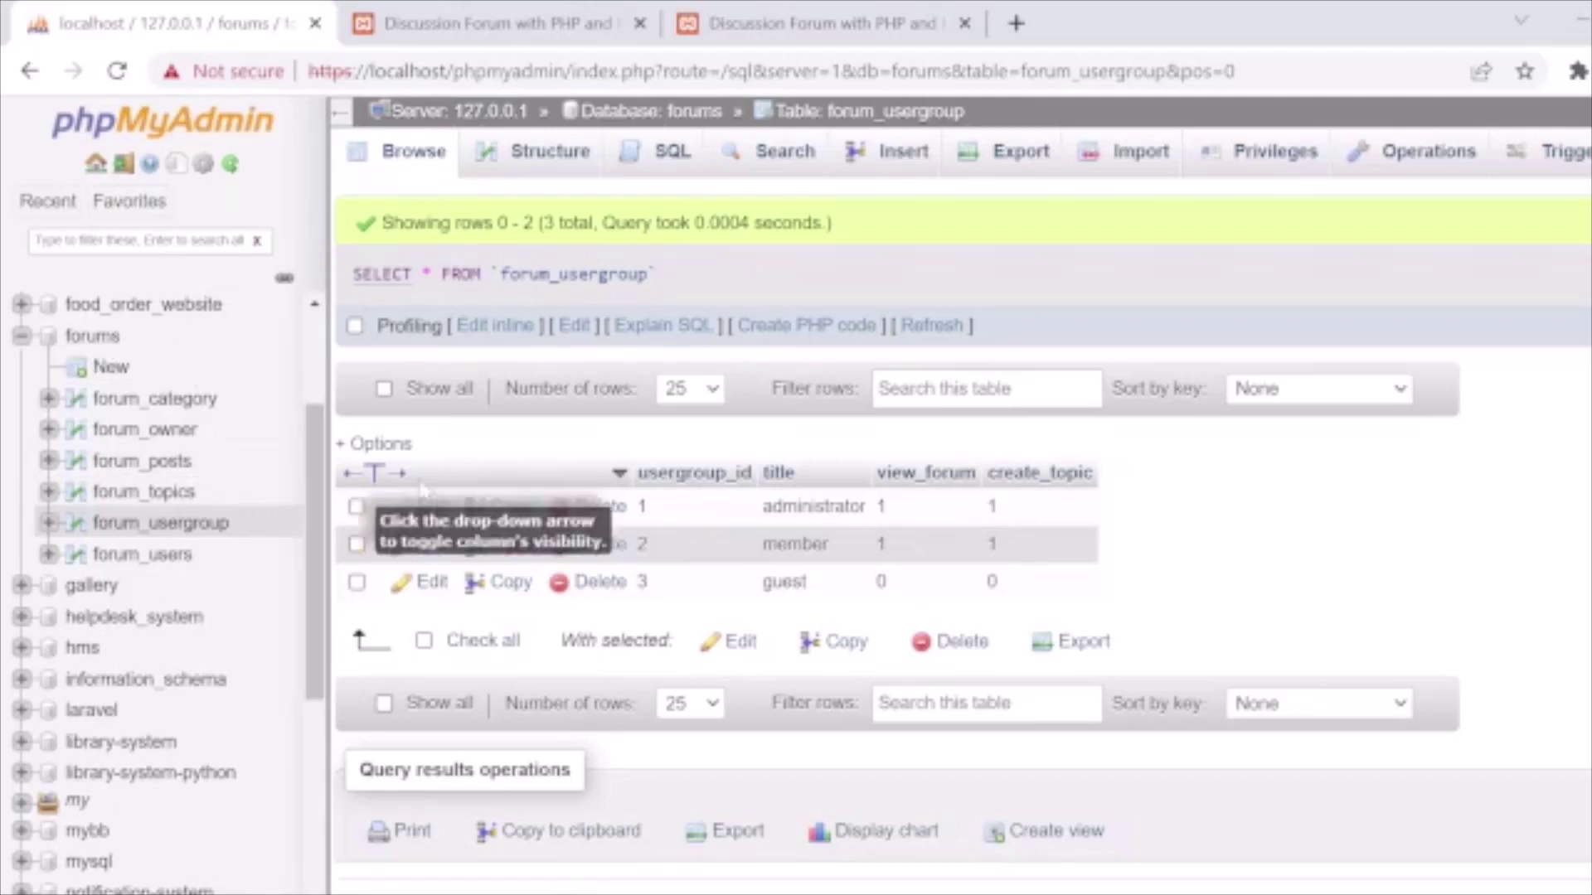
pyautogui.click(533, 152)
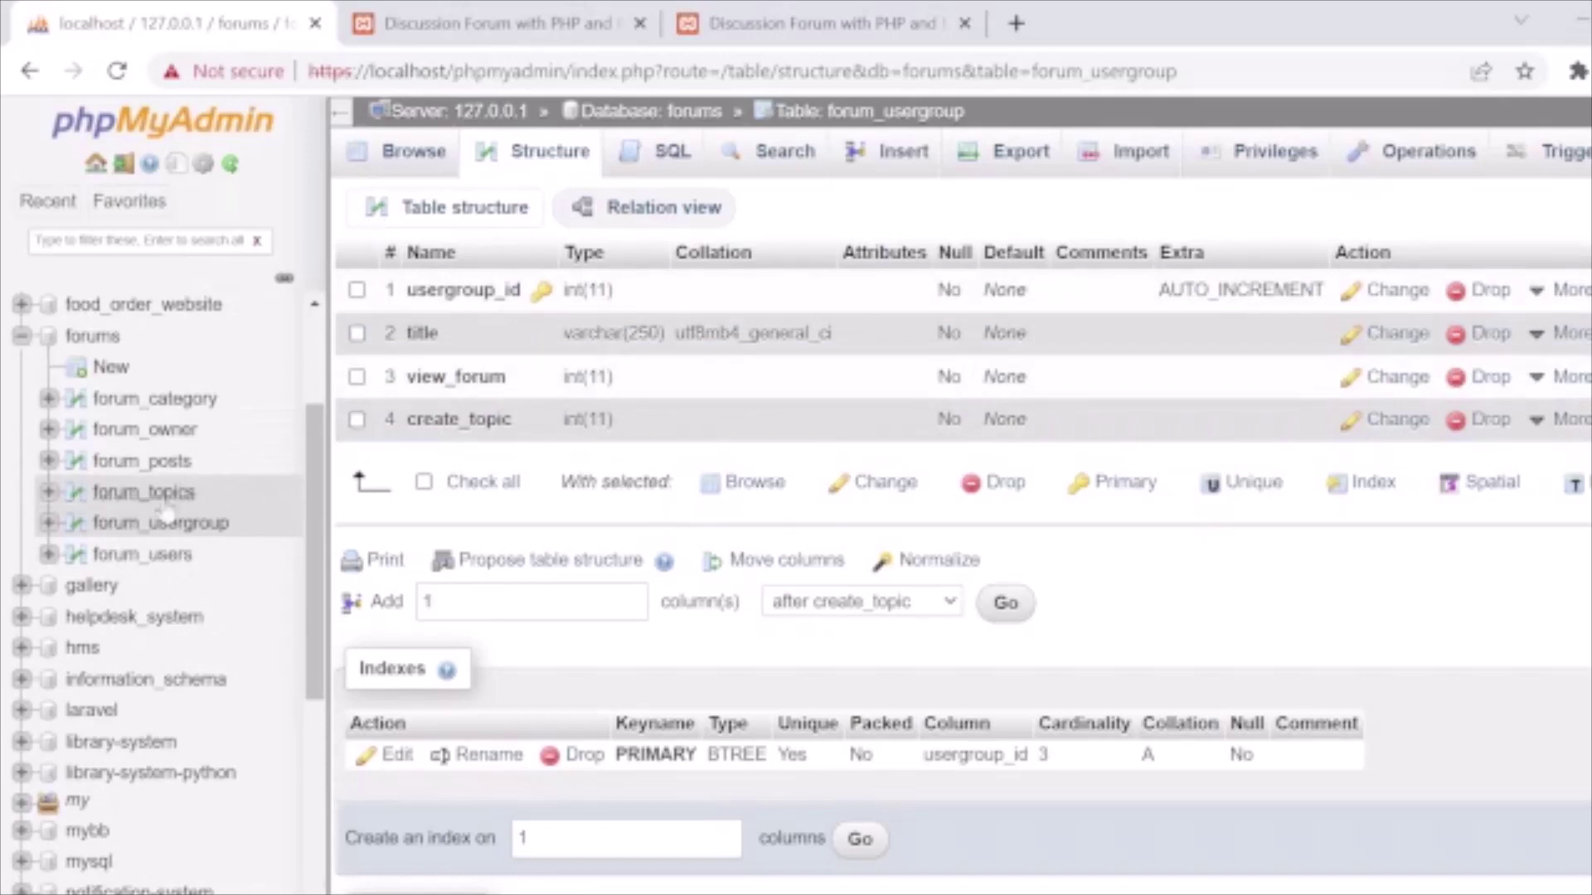
# Step: Check the forum_users and forum_usergroup column structures, re-show usergroup rows, then browse forum_topics
pyautogui.click(137, 554)
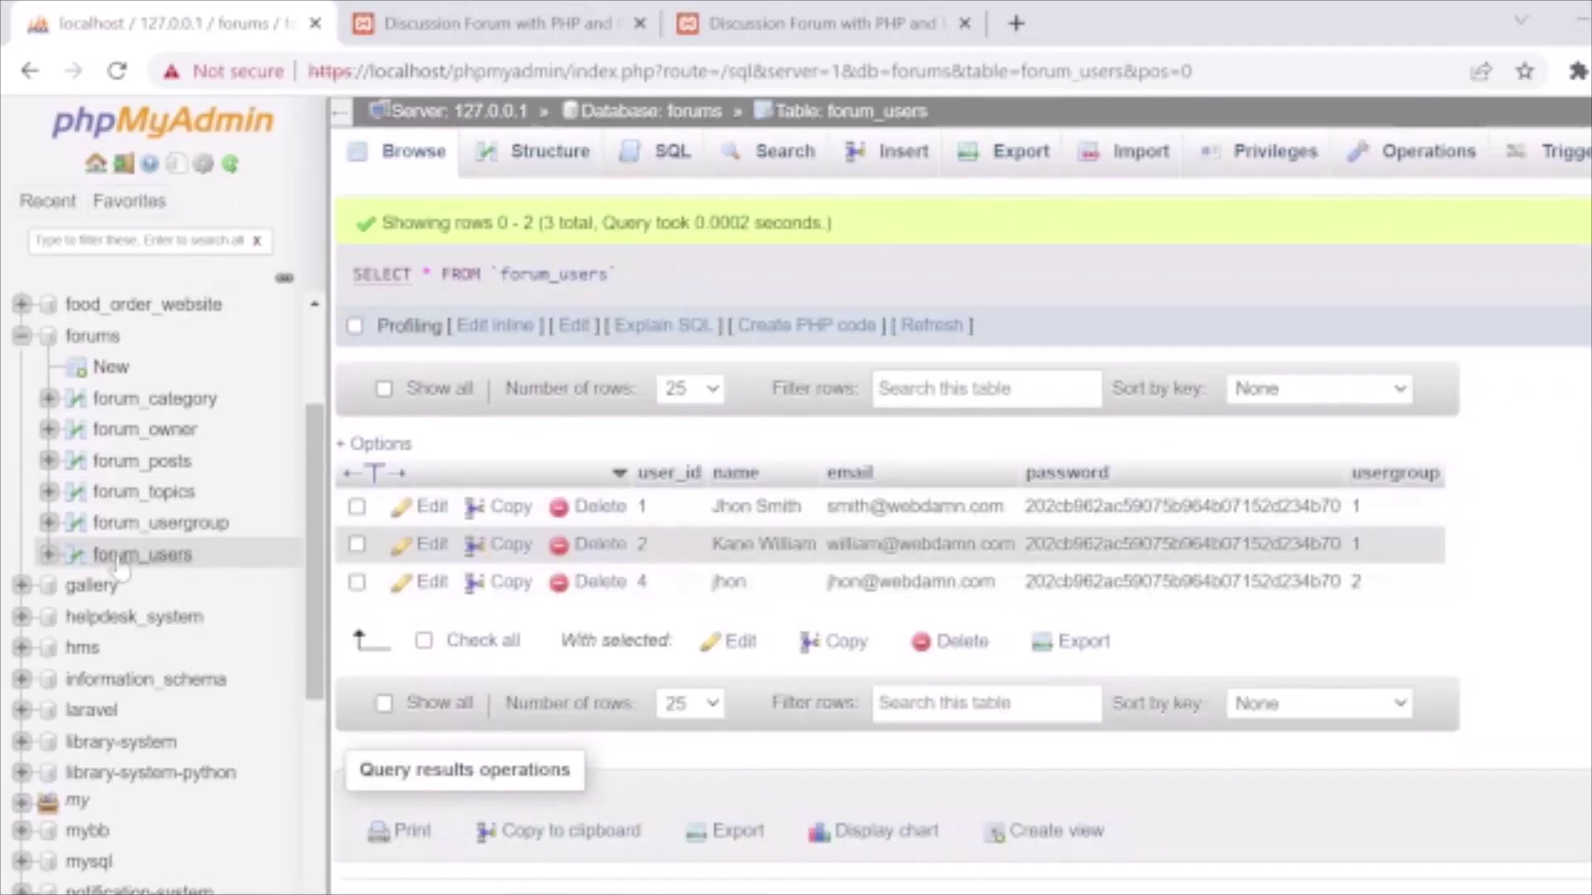
pyautogui.click(537, 157)
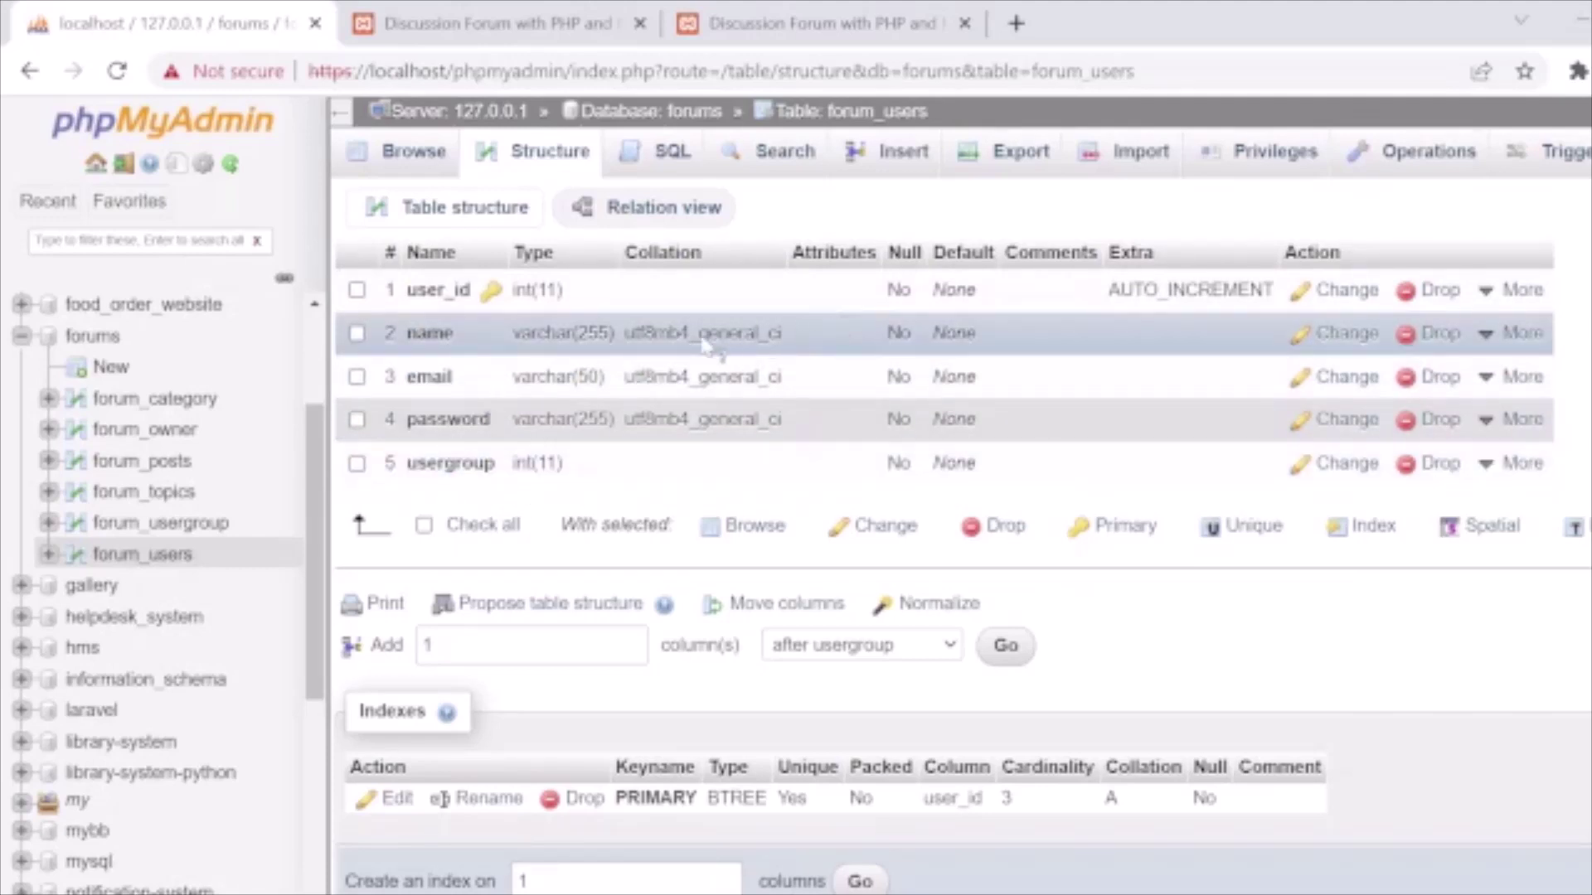
pyautogui.click(205, 533)
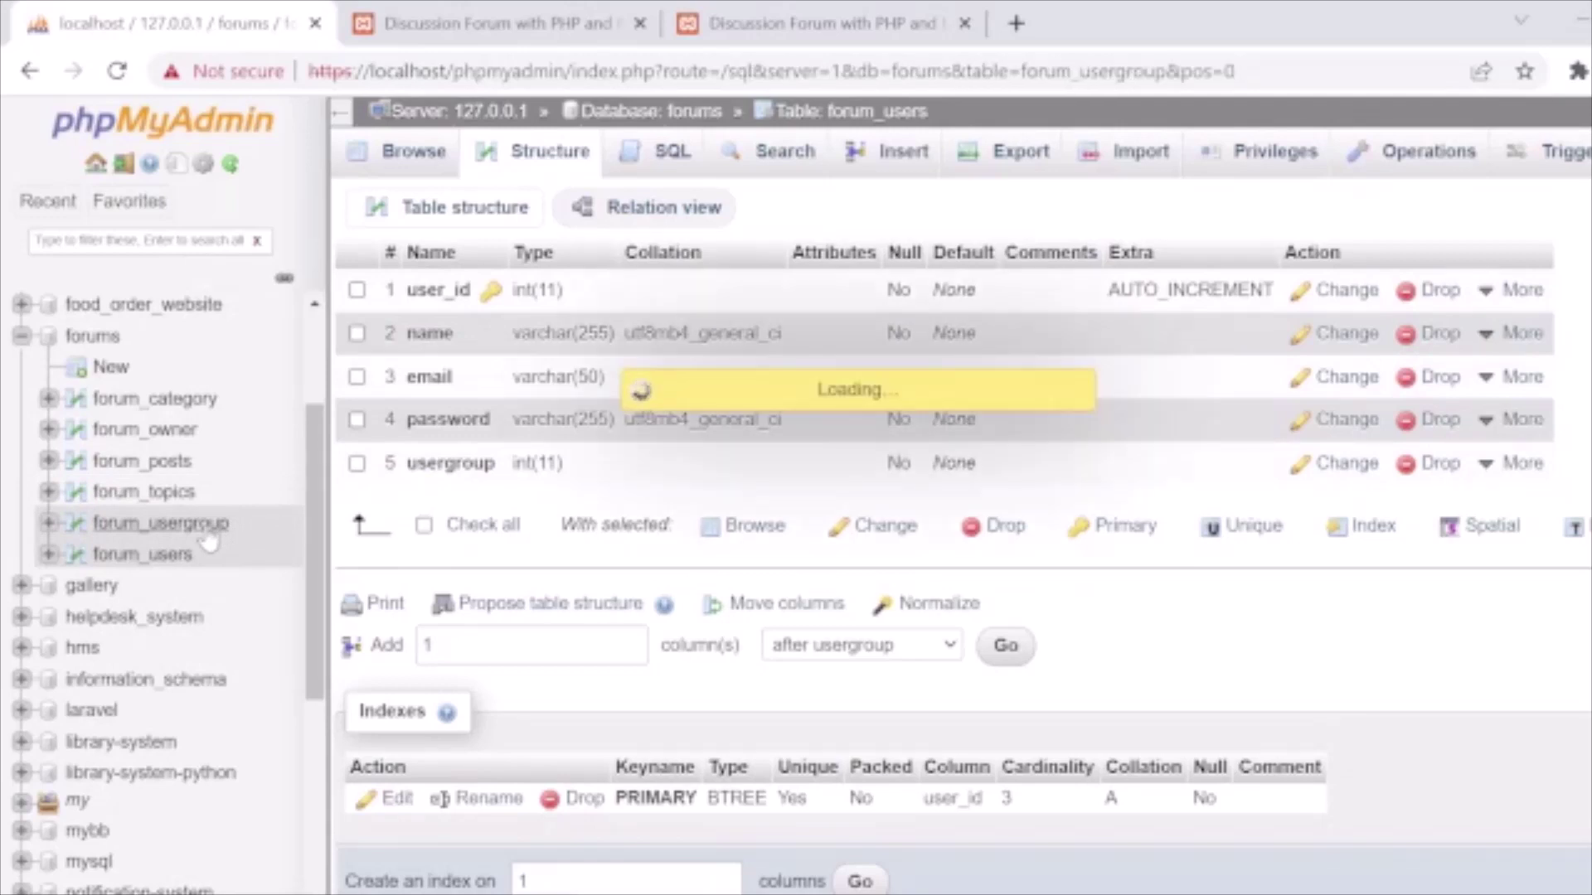
pyautogui.click(547, 169)
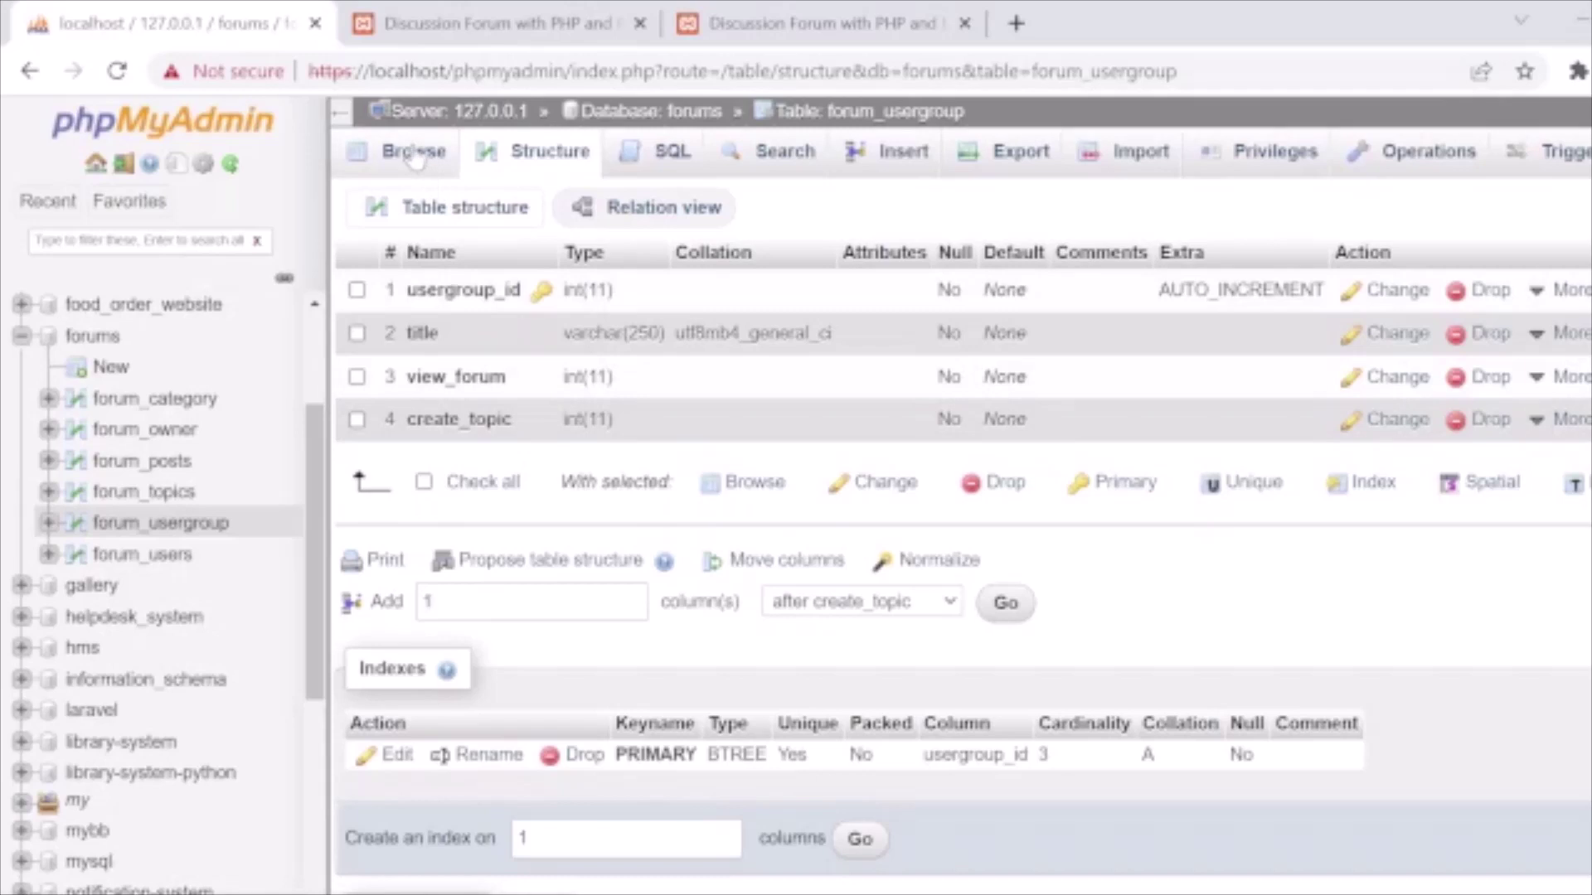
pyautogui.click(403, 152)
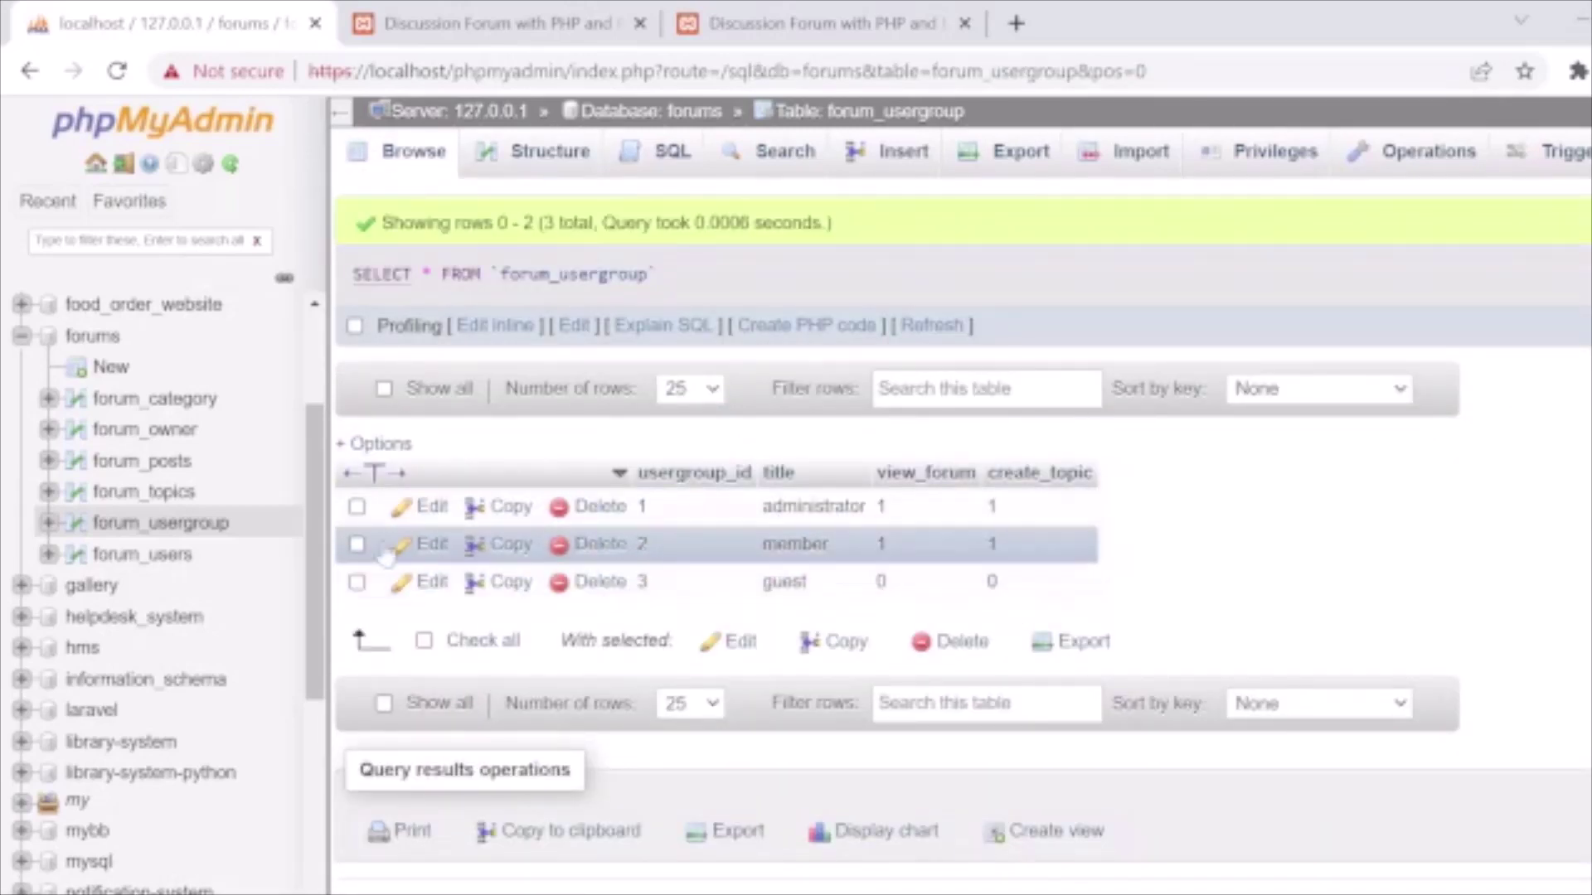
pyautogui.click(145, 493)
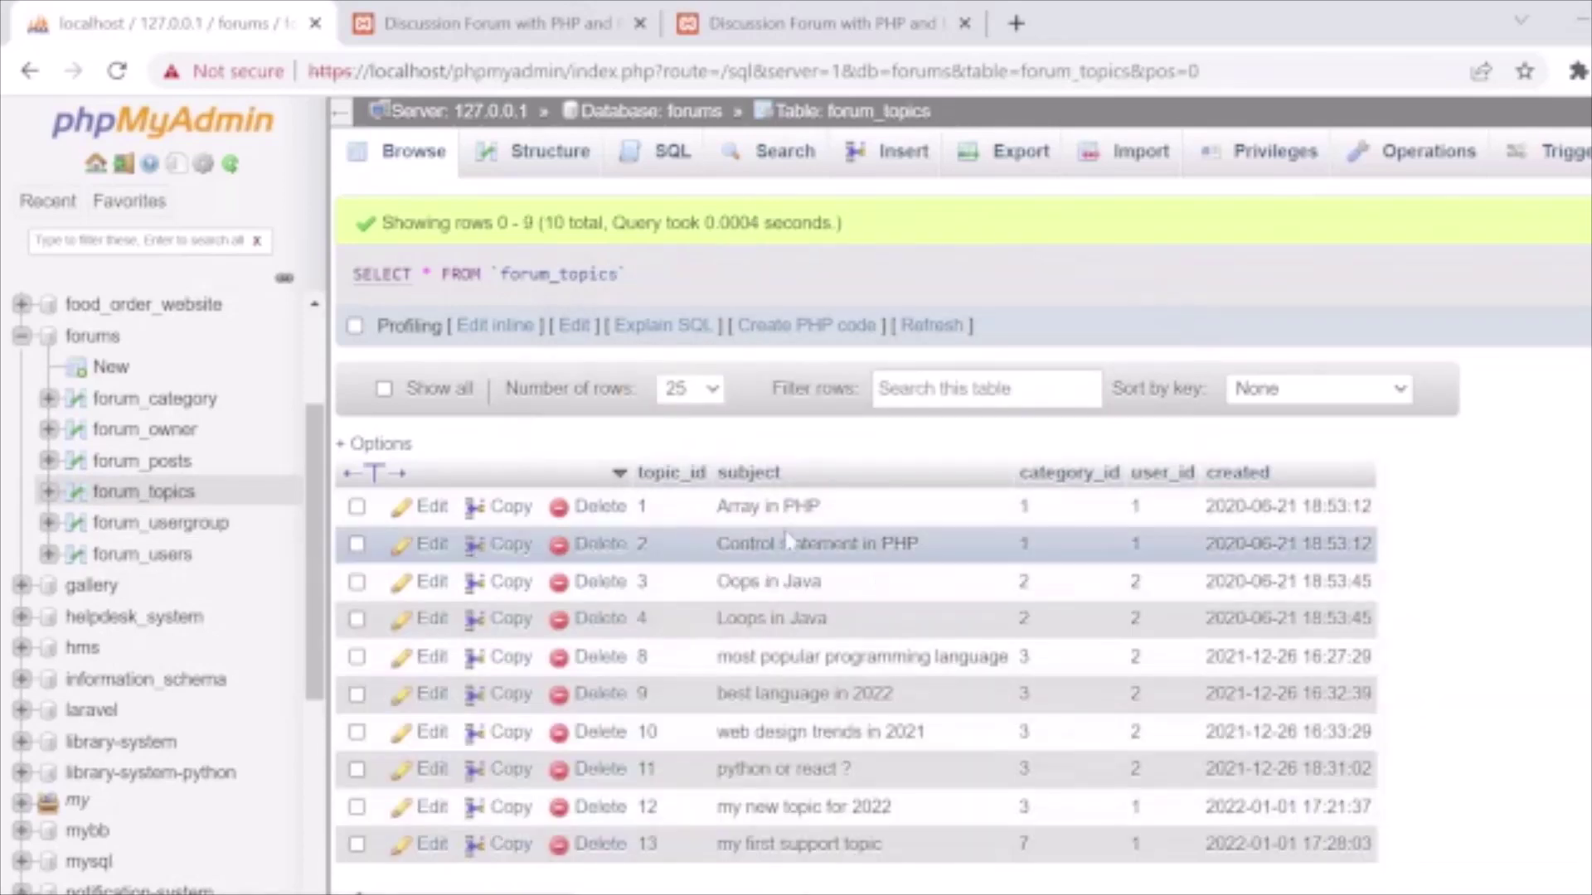
# Step: View the forum_topics, forum_posts and forum_category structures, then return to the forum's six-category page
pyautogui.click(549, 156)
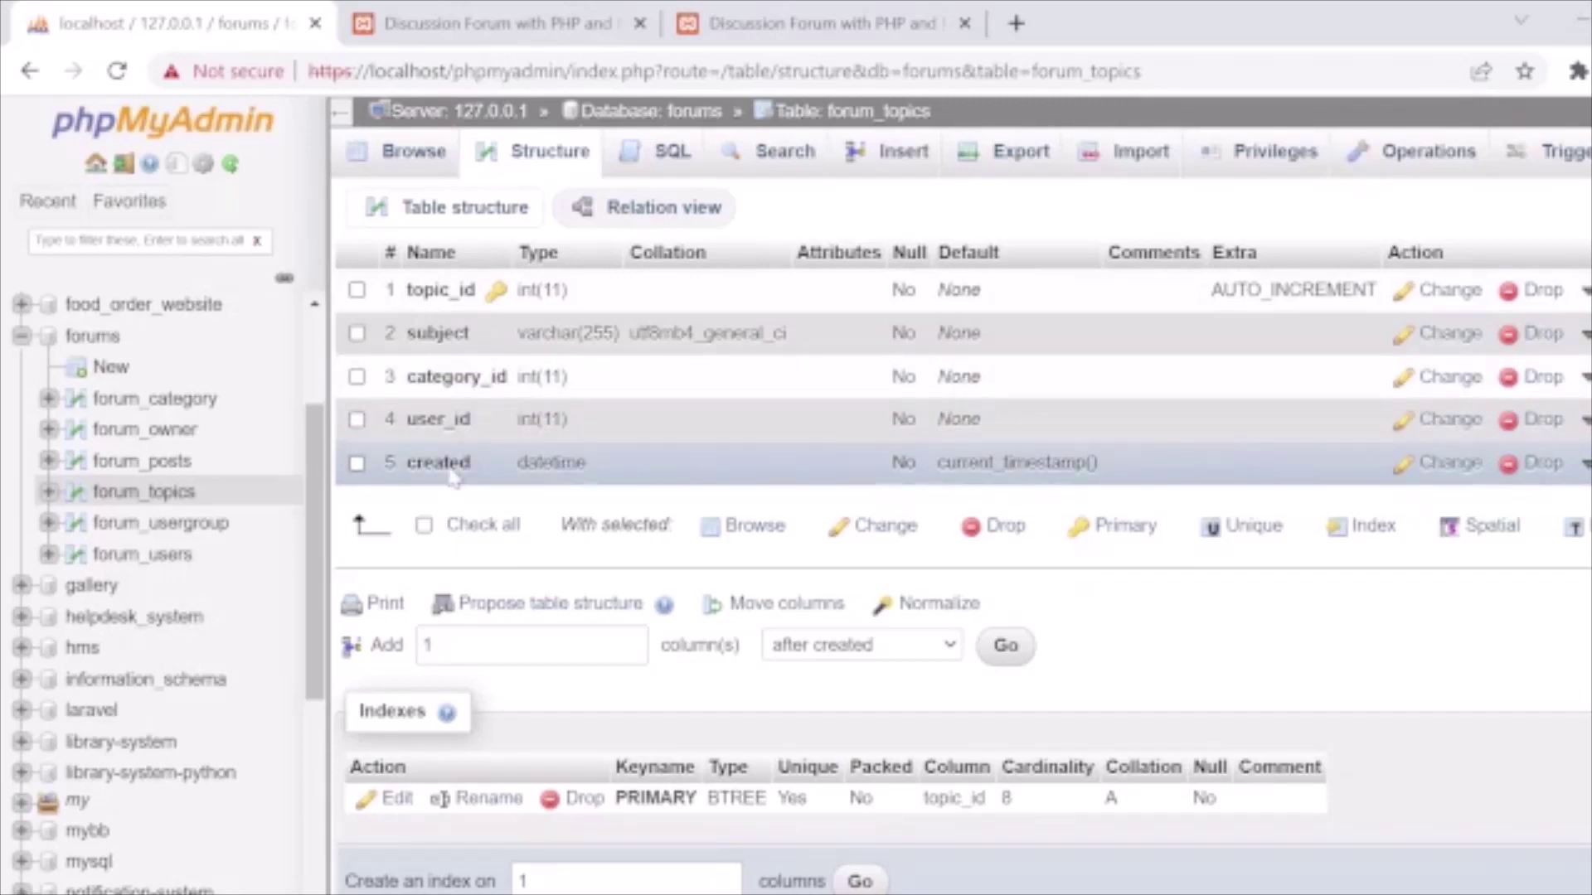
pyautogui.click(143, 463)
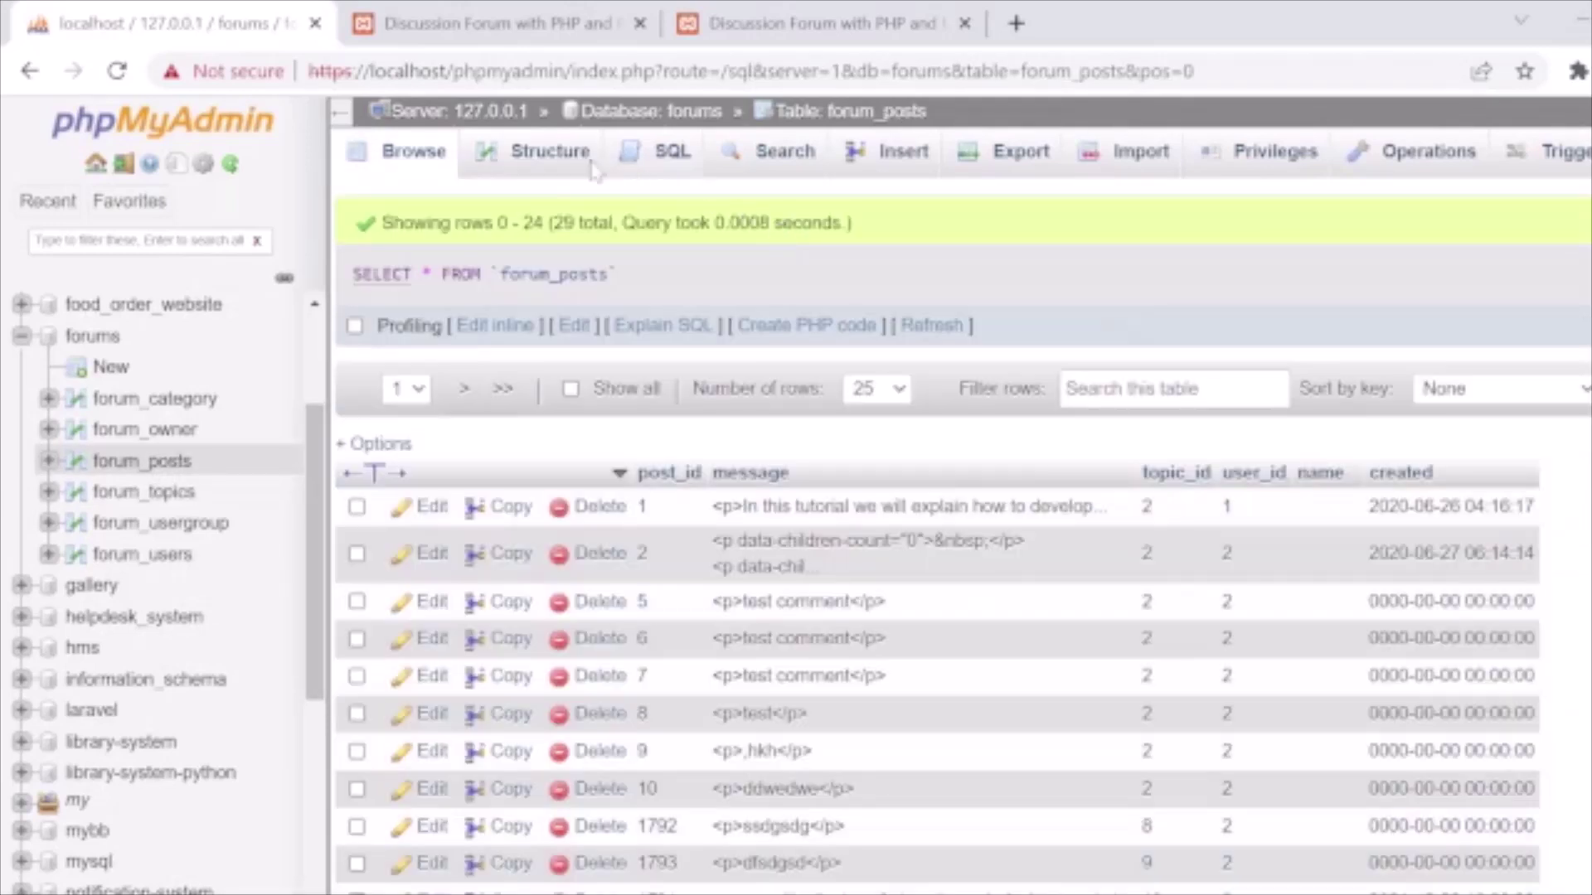
pyautogui.click(537, 163)
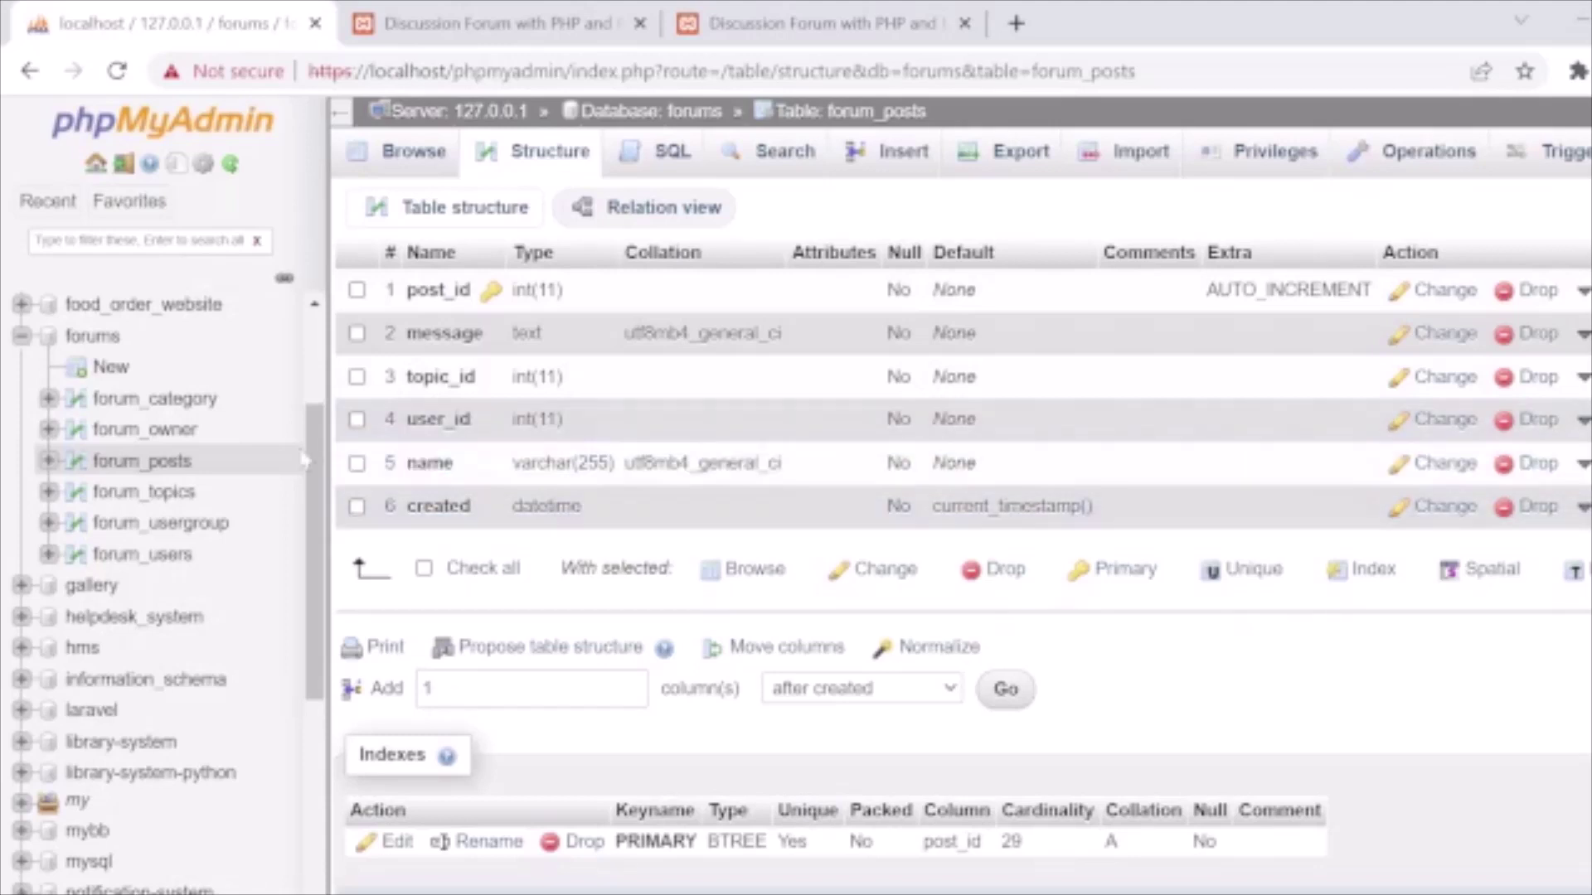
pyautogui.click(140, 433)
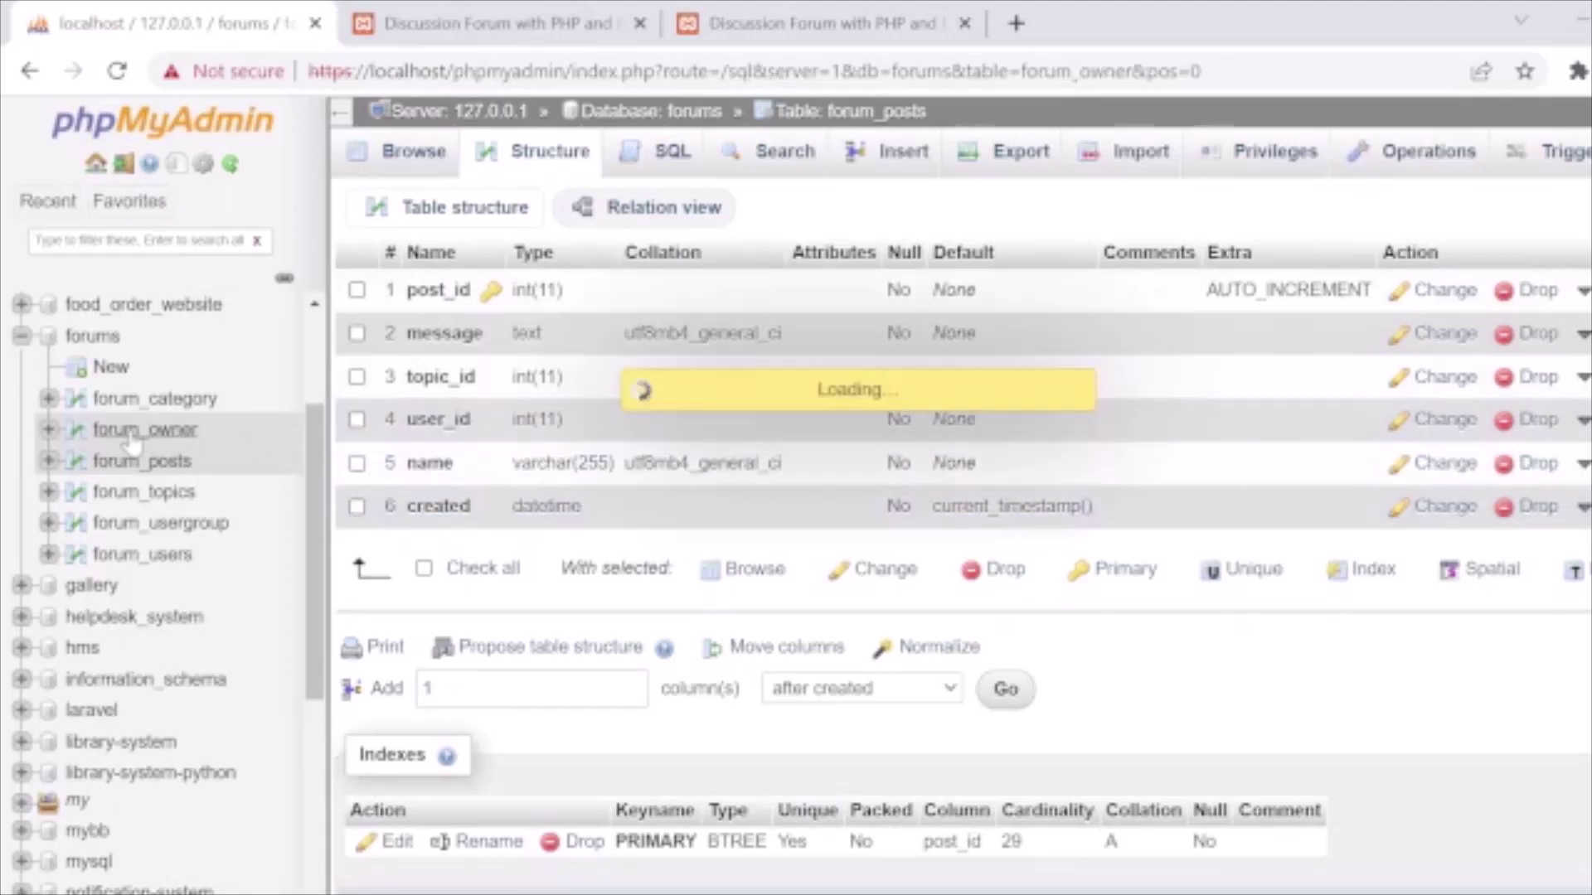
pyautogui.click(164, 402)
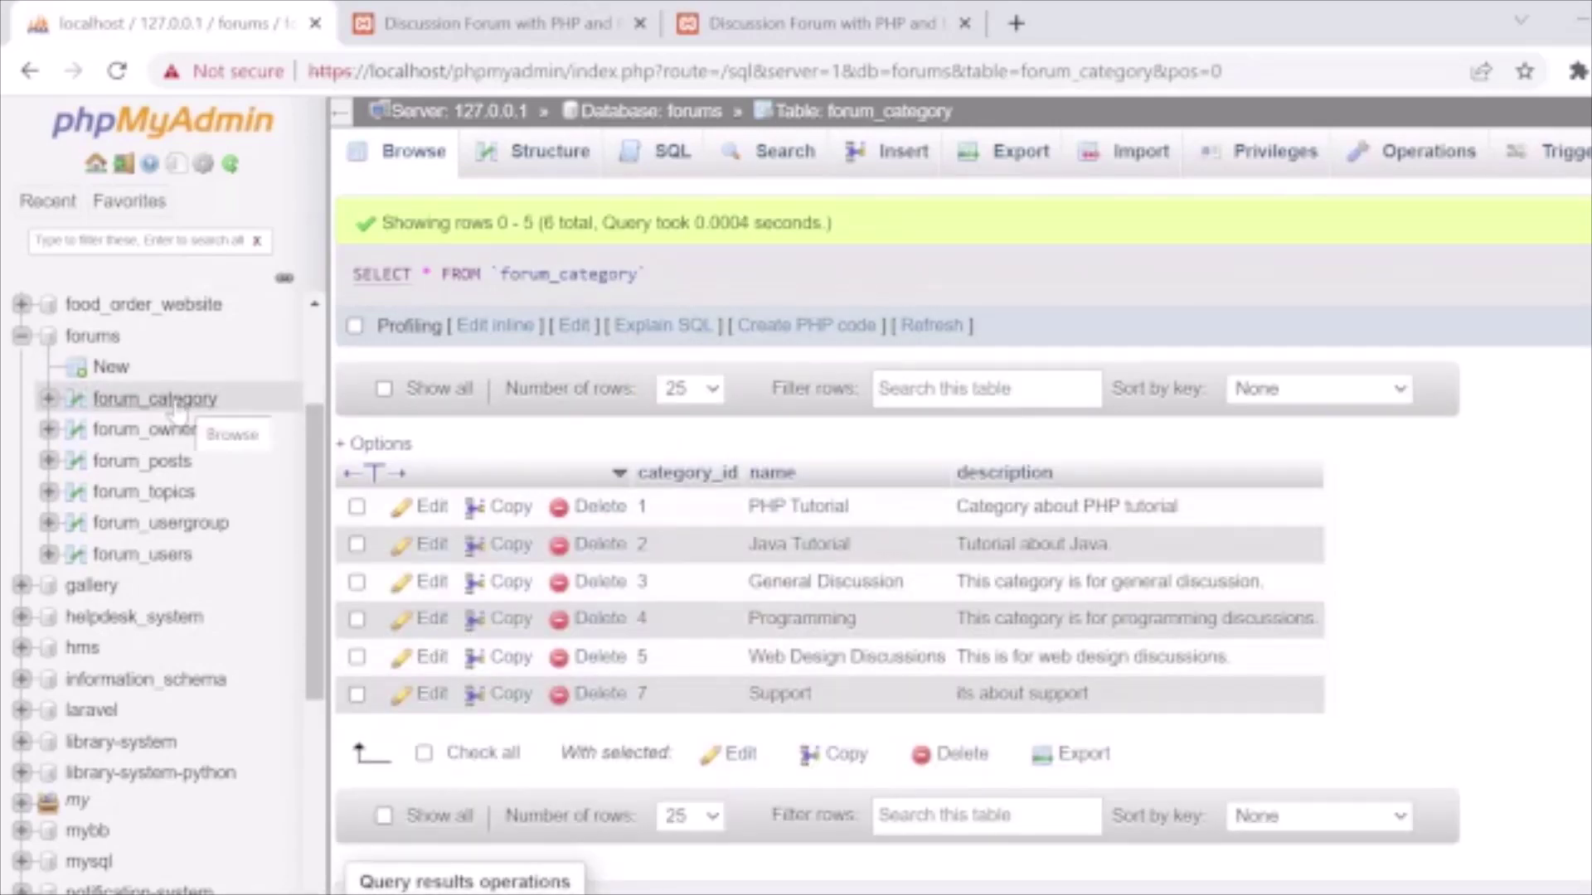
pyautogui.click(535, 161)
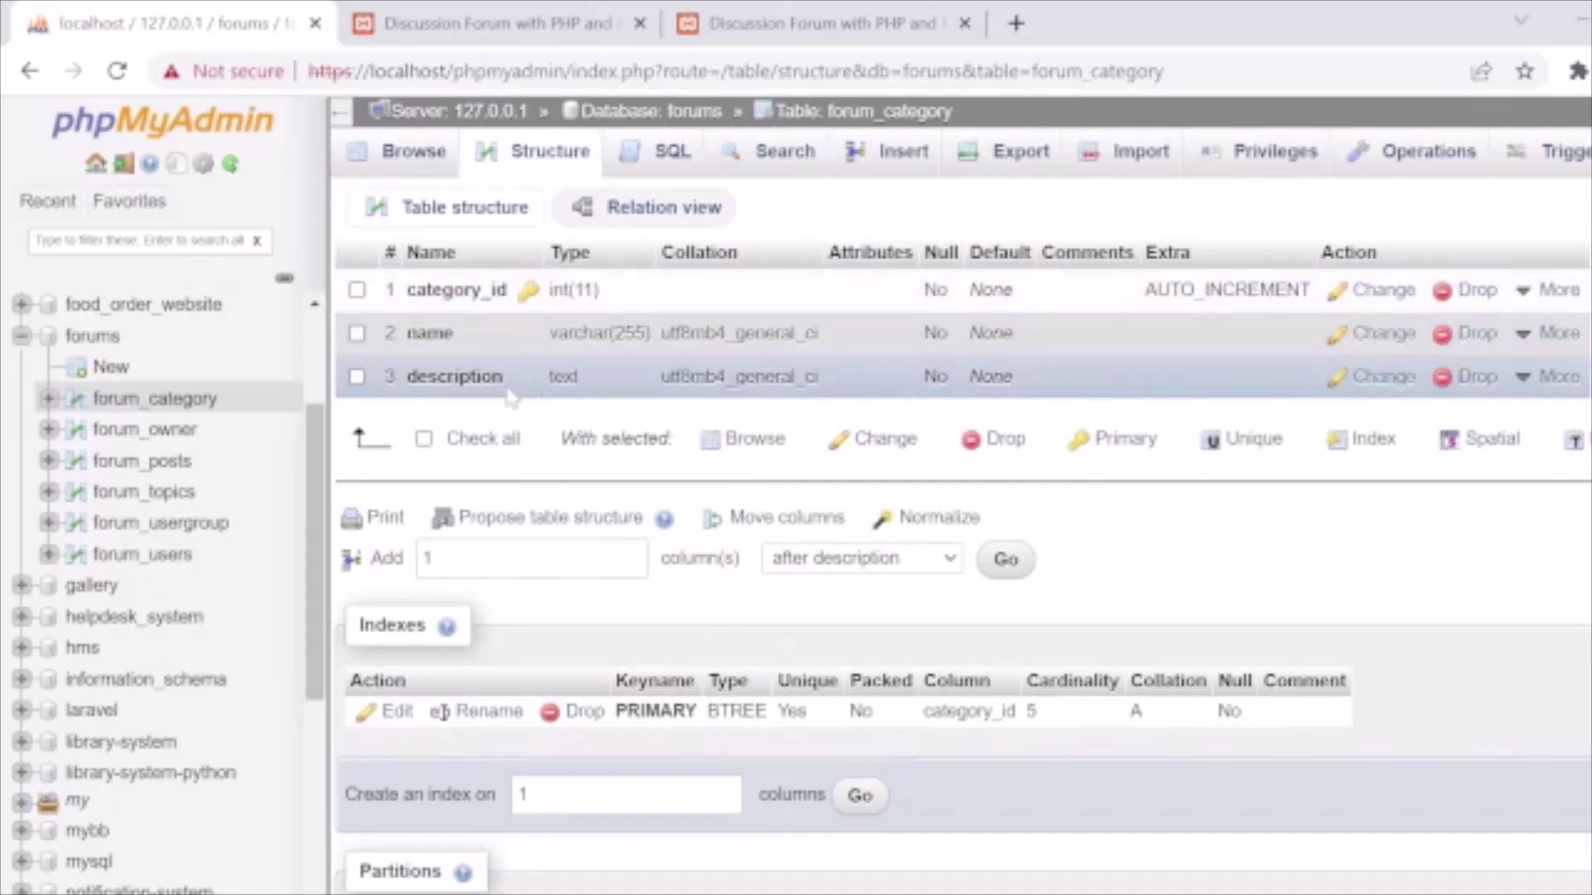
pyautogui.click(539, 24)
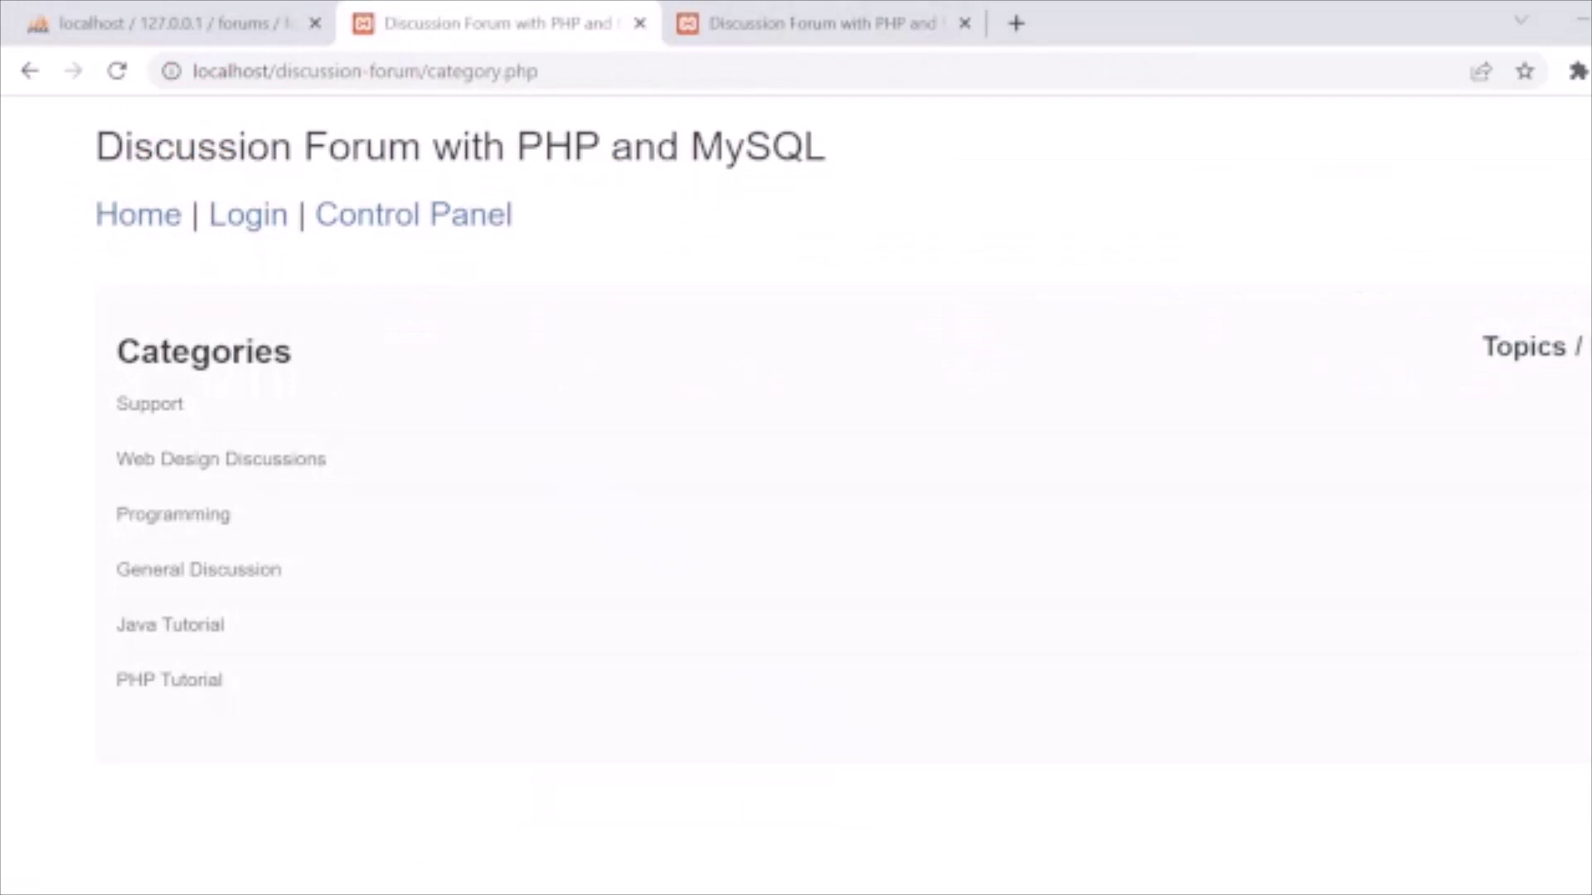
# Step: Select the Categories and Topics headings, then bring up the forum_owner table's rows in phpMyAdmin
pyautogui.tripleClick(732, 367)
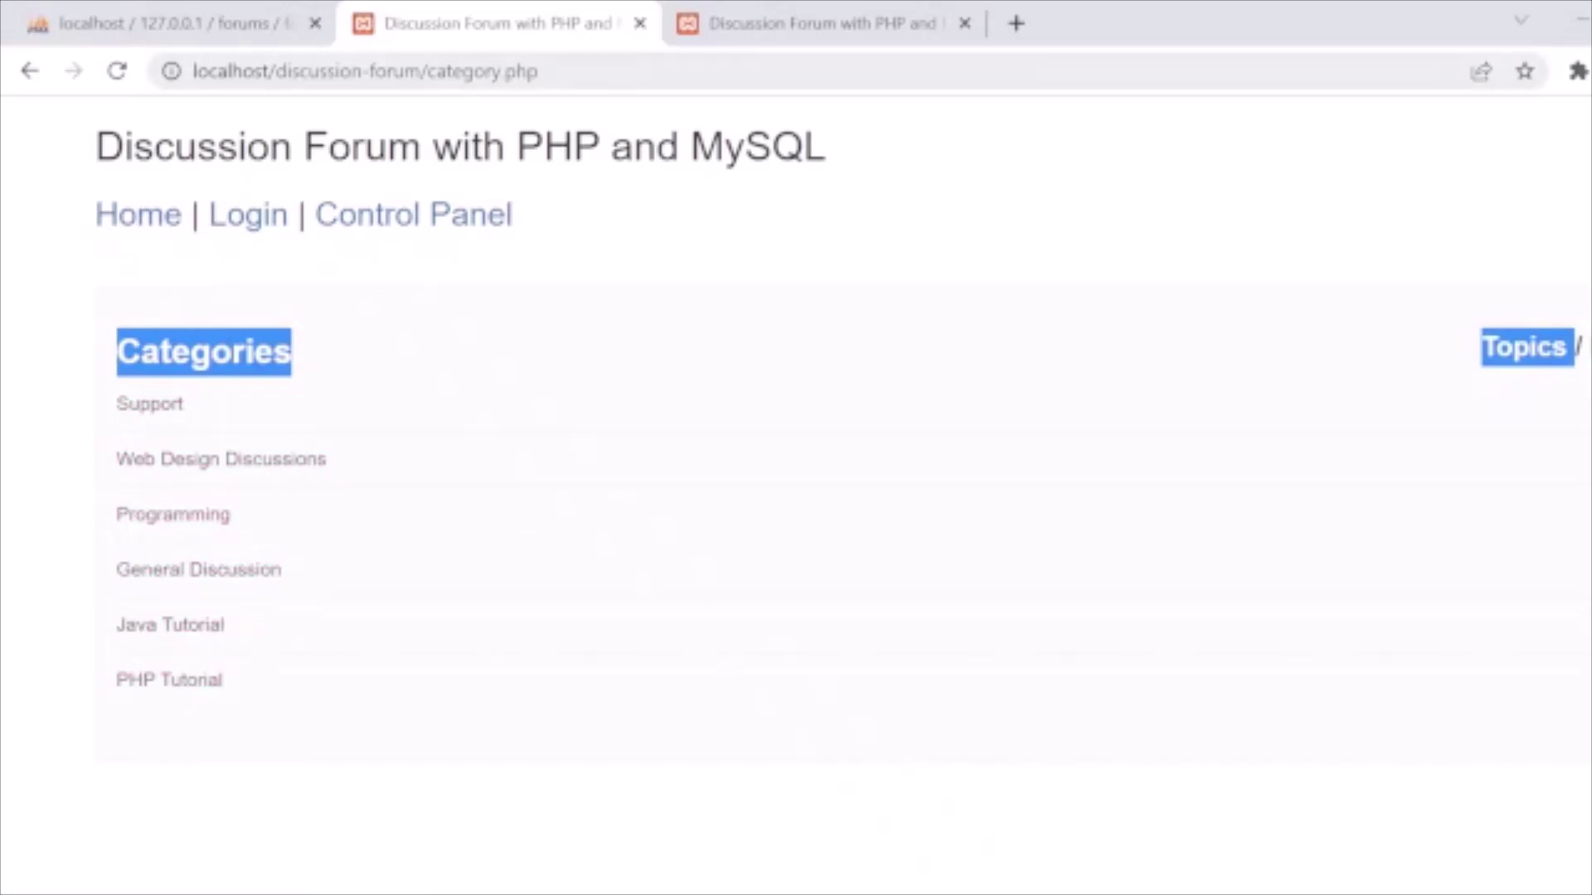
pyautogui.click(186, 25)
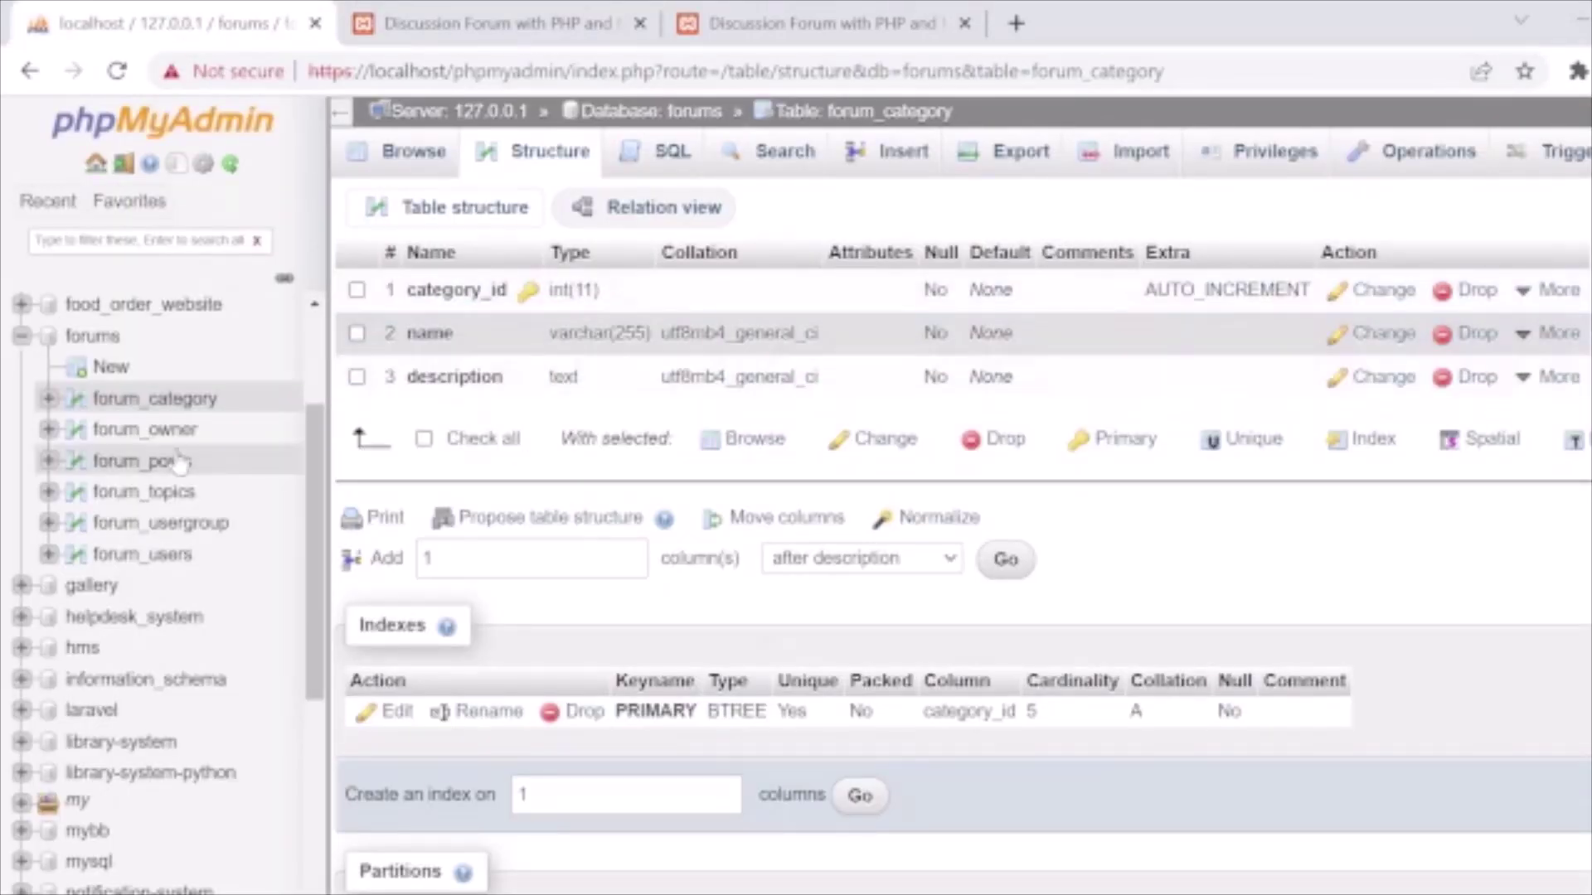
pyautogui.click(148, 431)
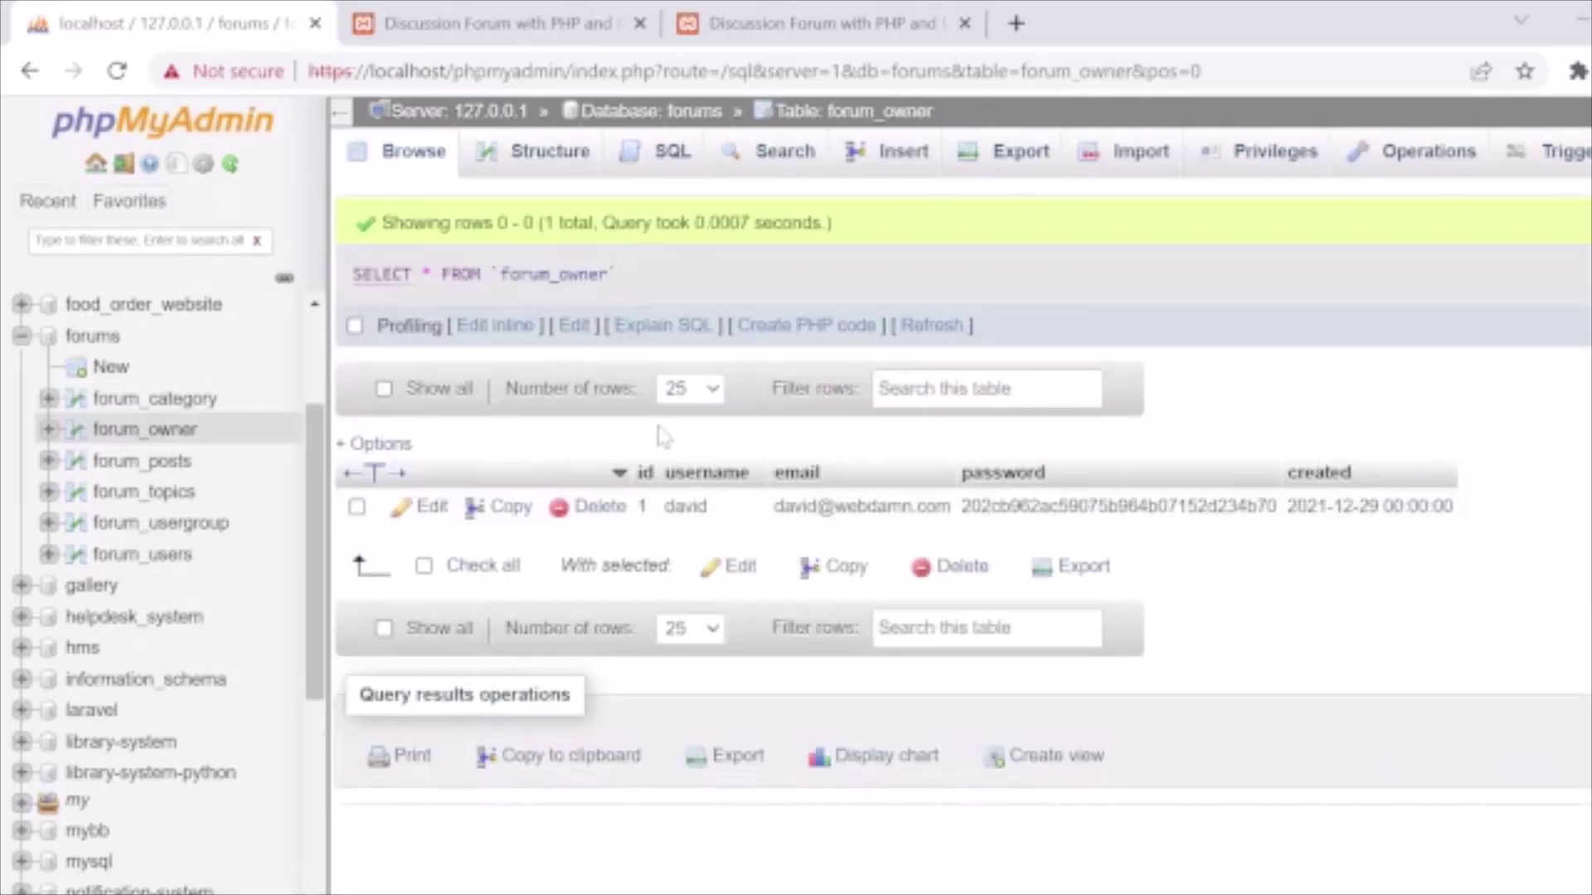
# Step: Show forum_owner's five-column structure, with id as the auto-increment primary key
pyautogui.click(543, 159)
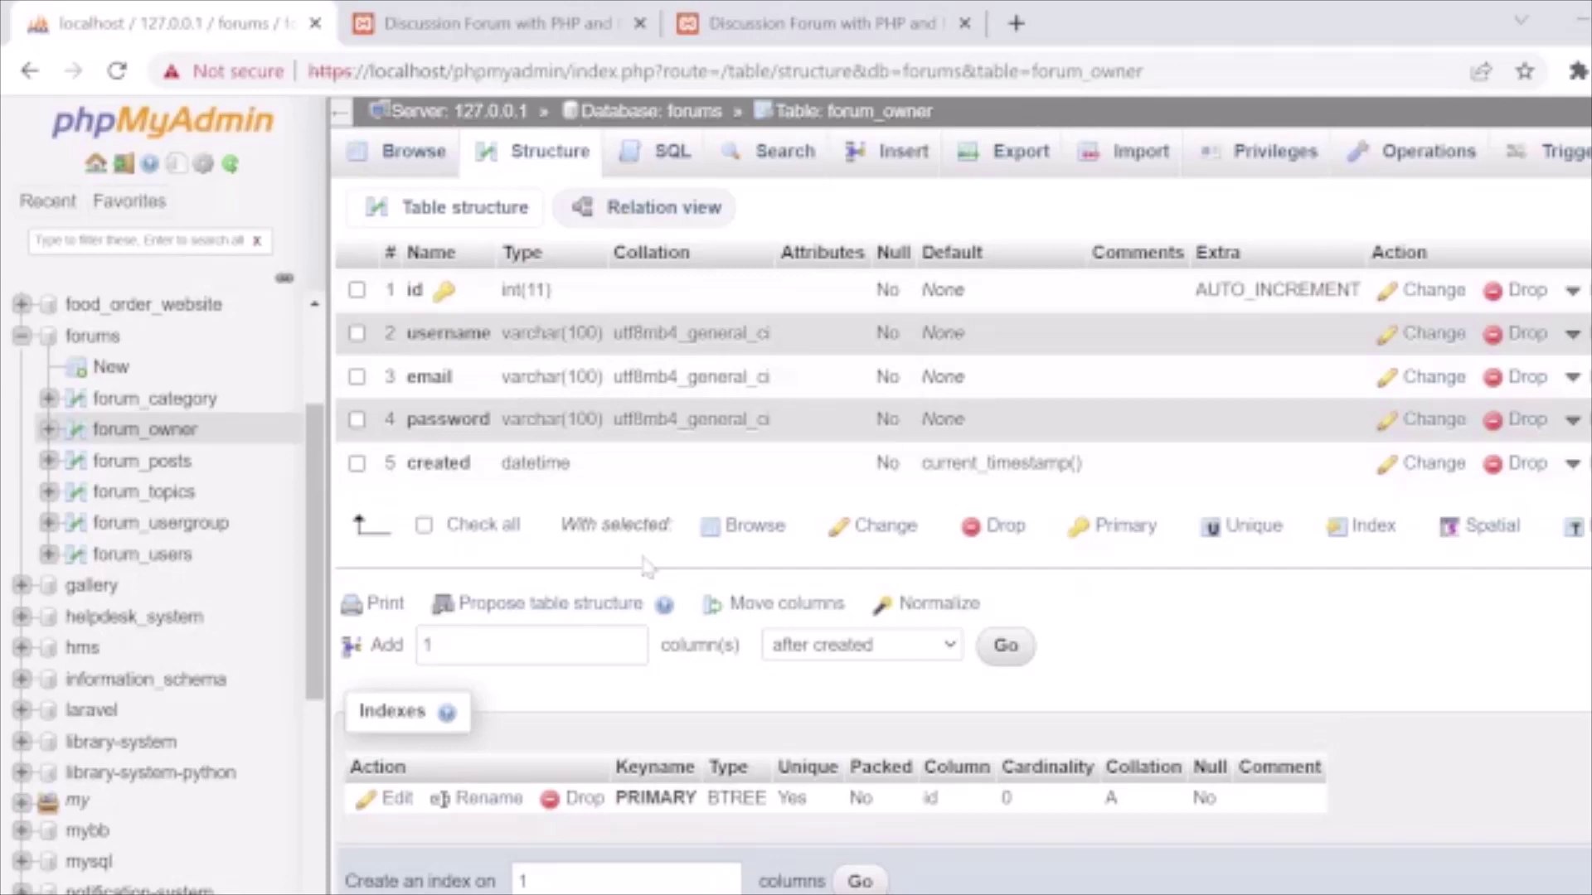
pyautogui.moveTo(833, 891)
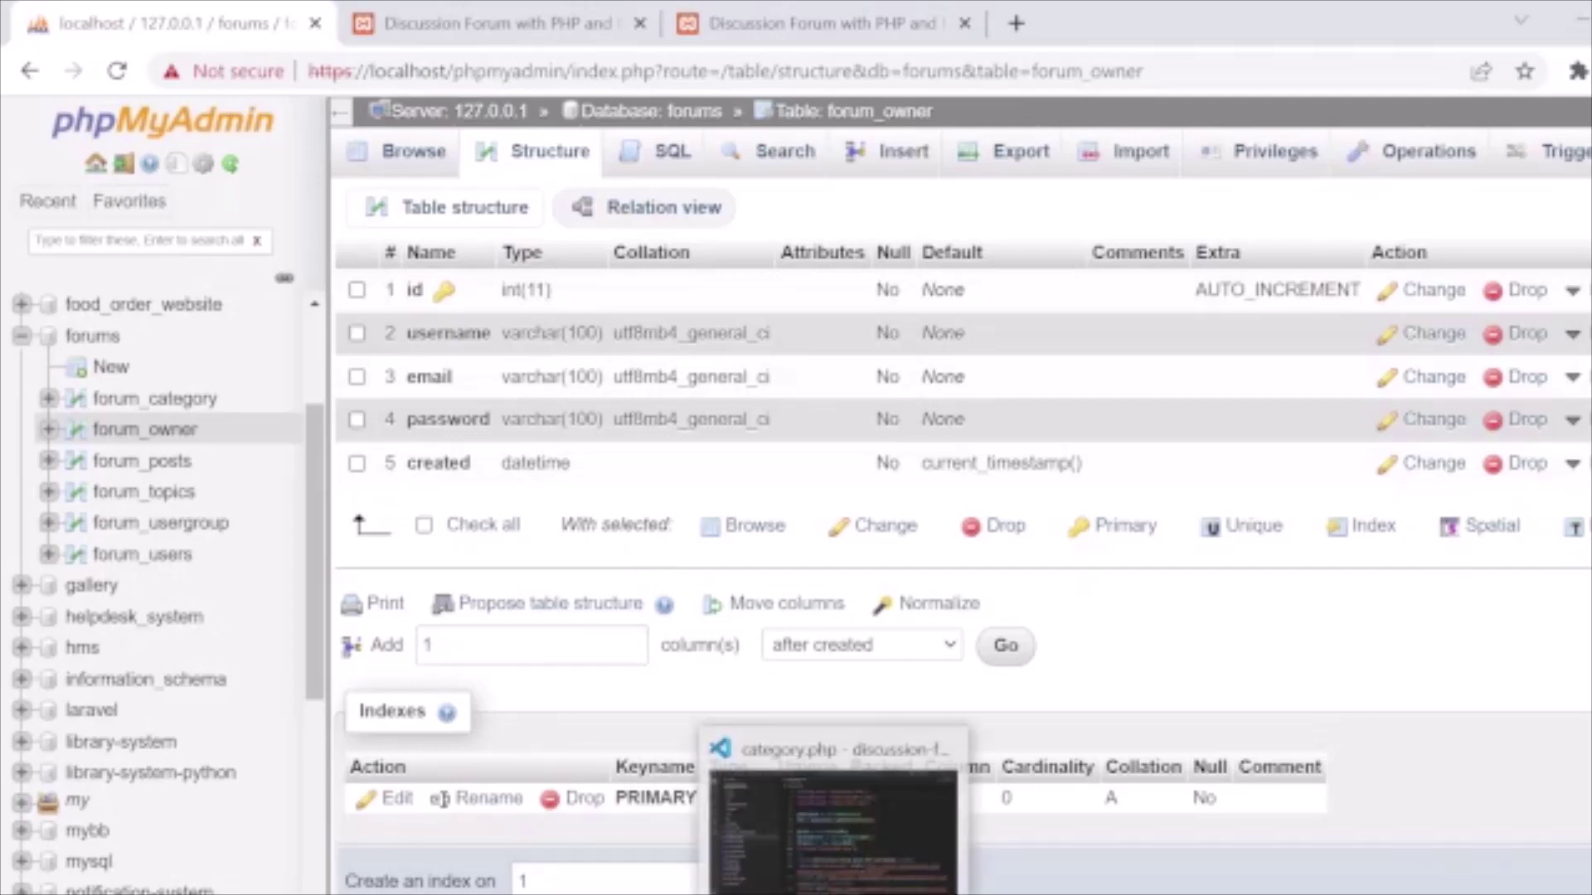